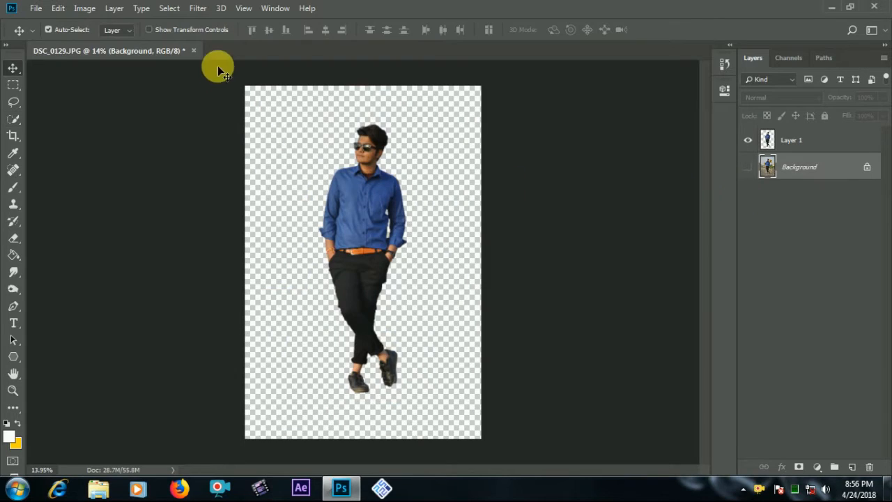
Open the image AVC_9-Q (243) from the Desktop folder
click(34, 8)
key(Escape)
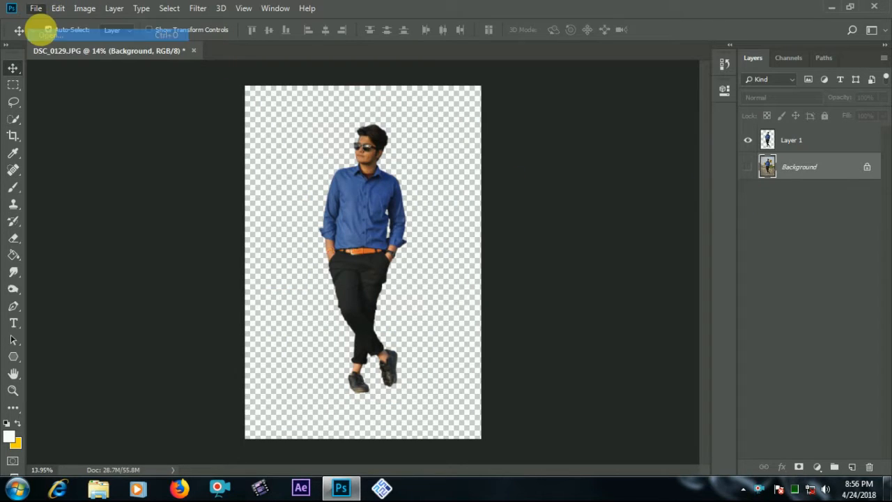
key(ctrl+o)
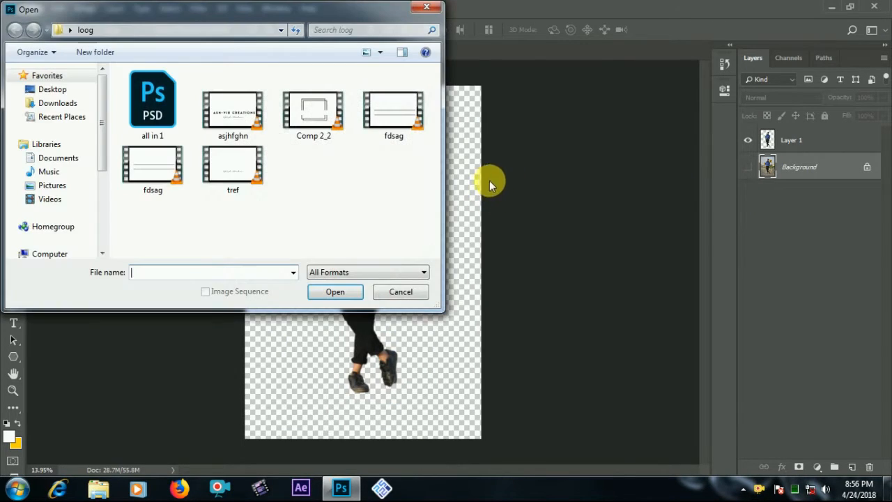
click(76, 90)
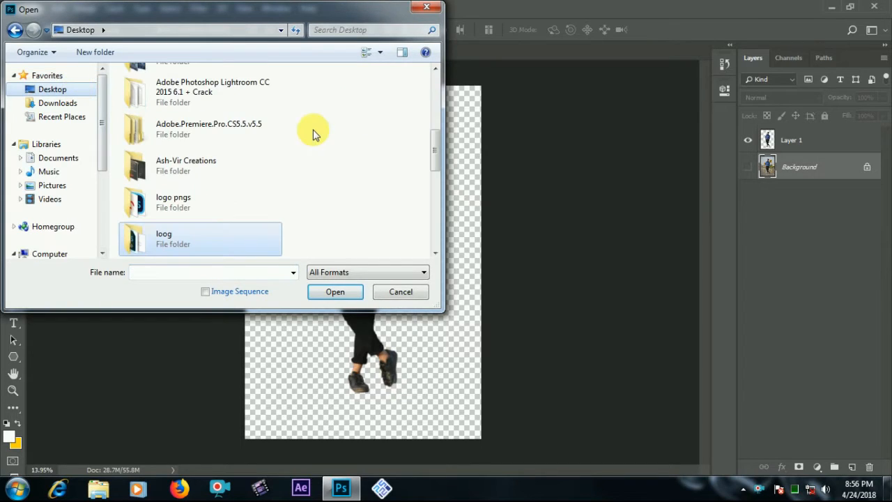
scroll(348, 135, down, 3)
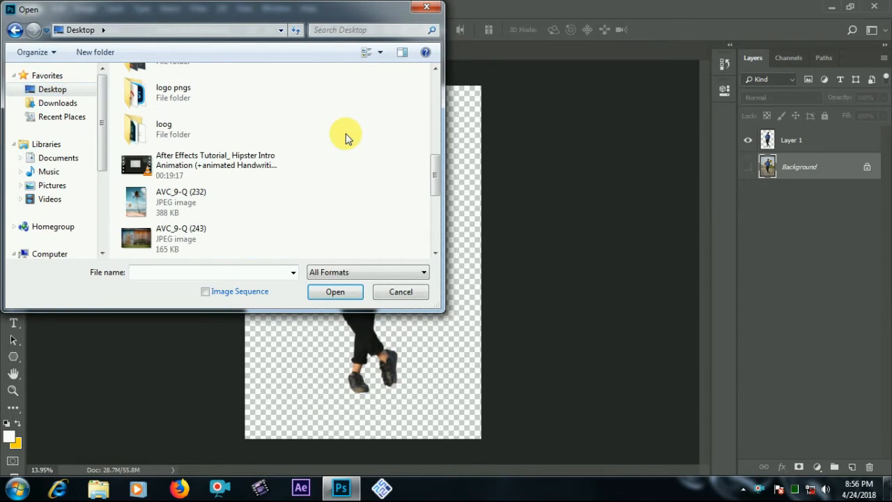
double_click(203, 234)
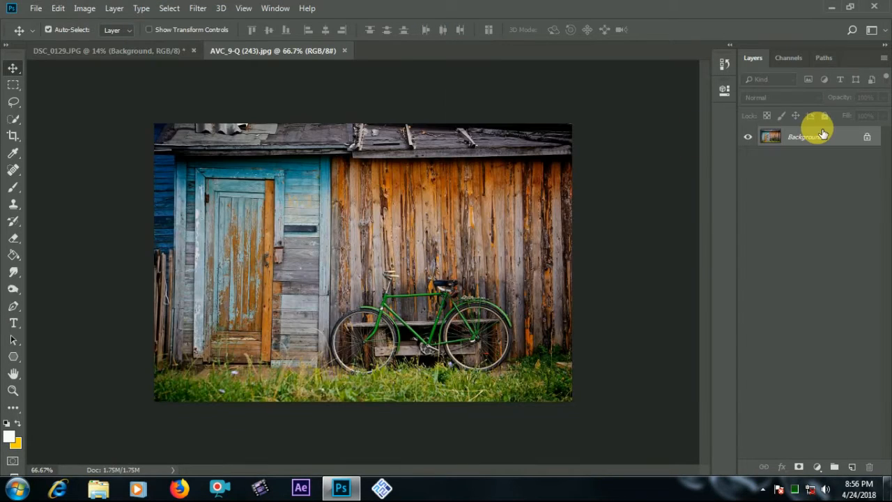
Unlock the wooden wall photo's background layer and bring it into DSC_0129.JPG beneath the man's cutout
double_click(824, 134)
click(564, 139)
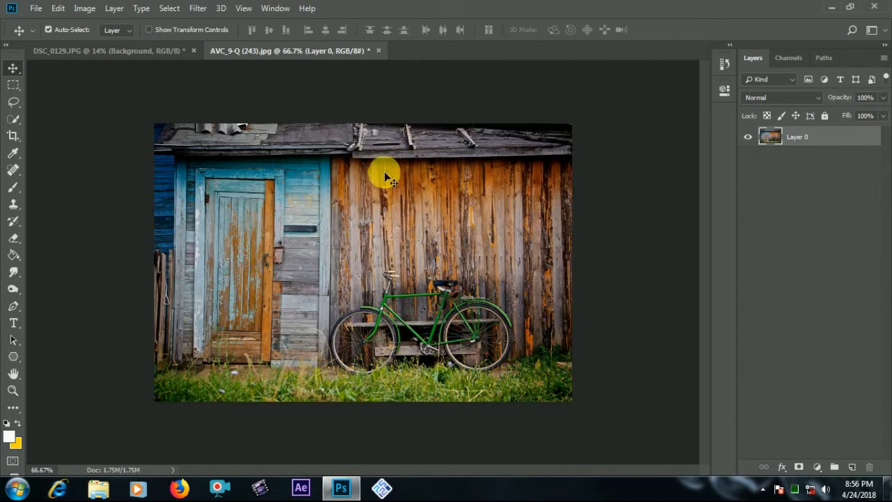
drag(304, 157, 293, 139)
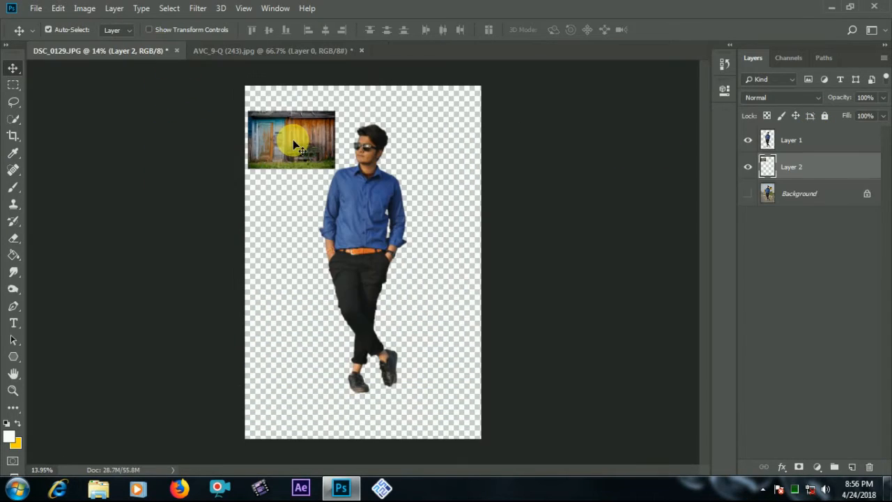
Enlarge the wooden wall layer with Free Transform to span the canvas width, and position the green bicycle behind the man
click(57, 8)
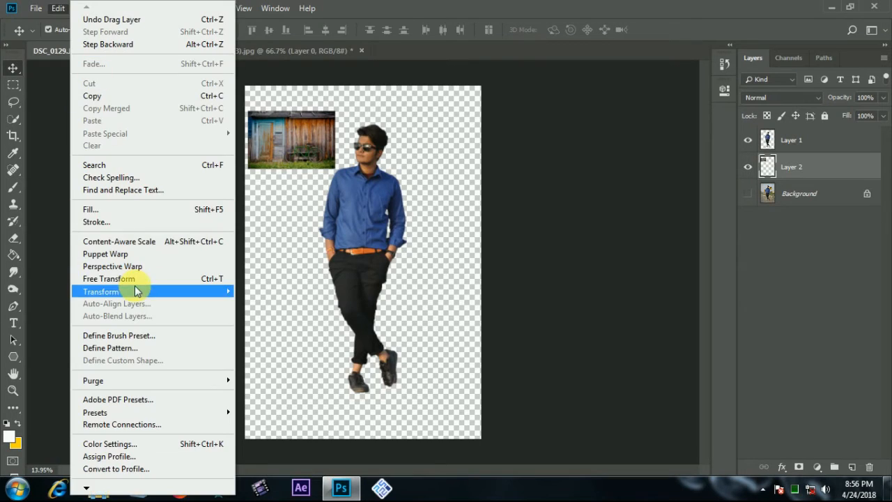
click(141, 281)
drag(336, 168, 572, 323)
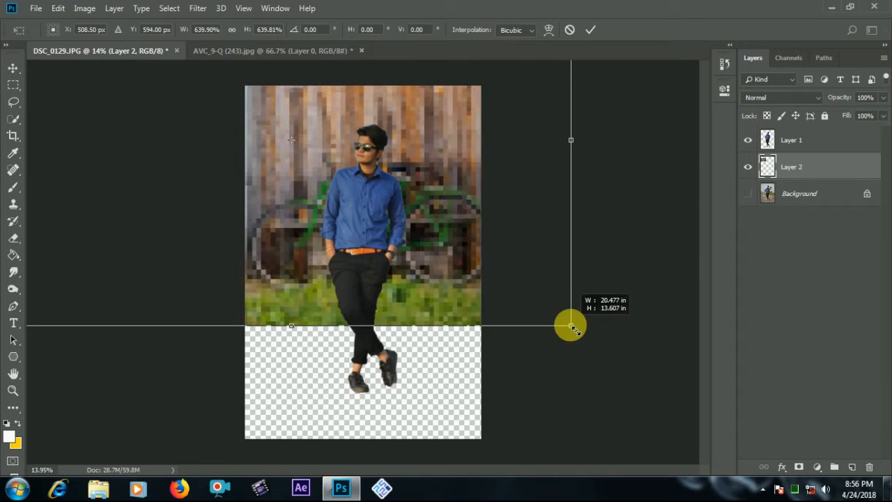
drag(478, 223, 450, 294)
key(ctrl+minus)
drag(489, 107, 555, 61)
drag(455, 198, 410, 201)
double_click(409, 200)
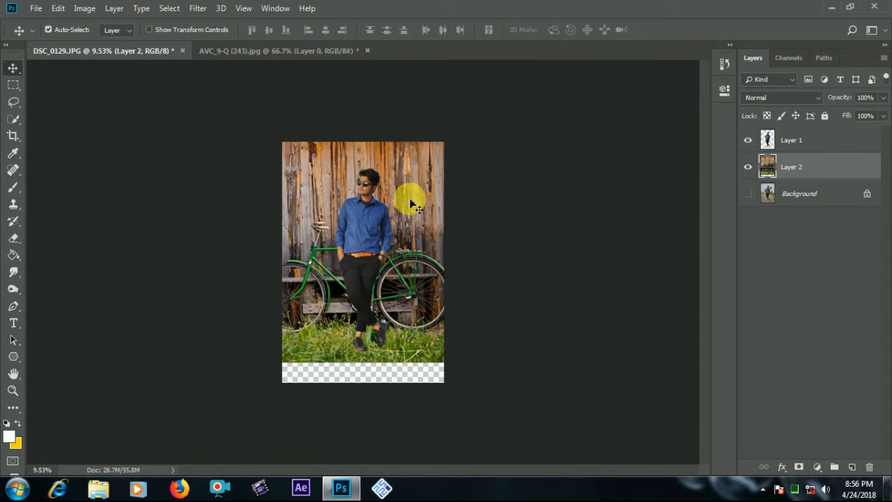
drag(398, 199, 428, 206)
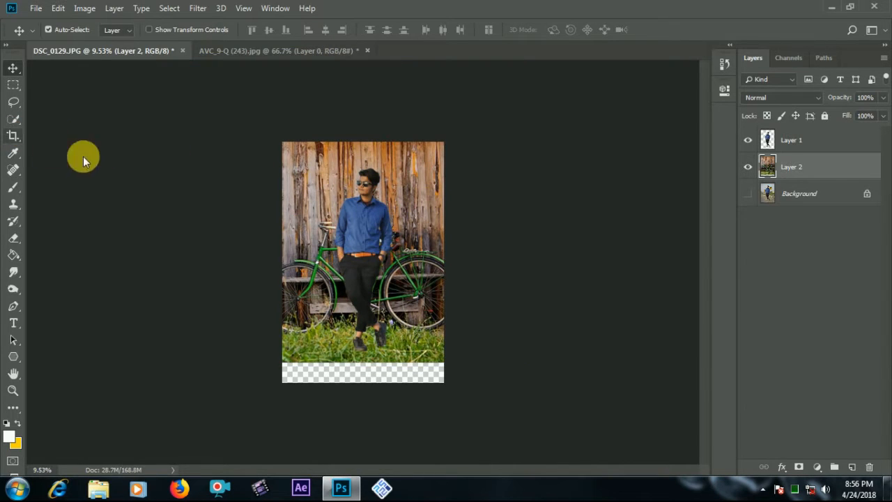
key(c)
click(342, 199)
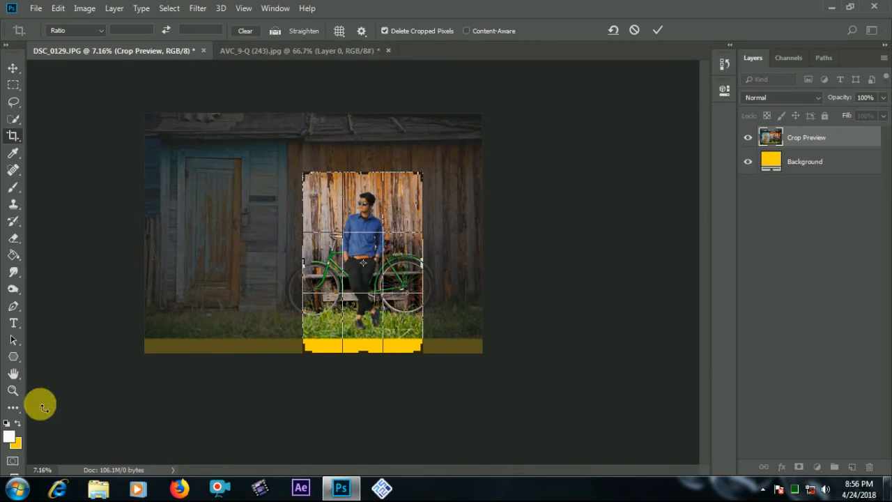
click(17, 423)
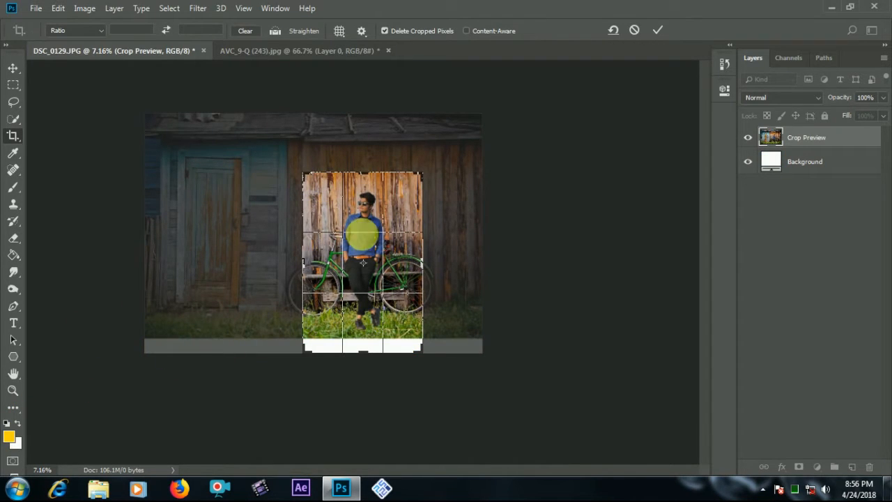
drag(310, 180, 230, 147)
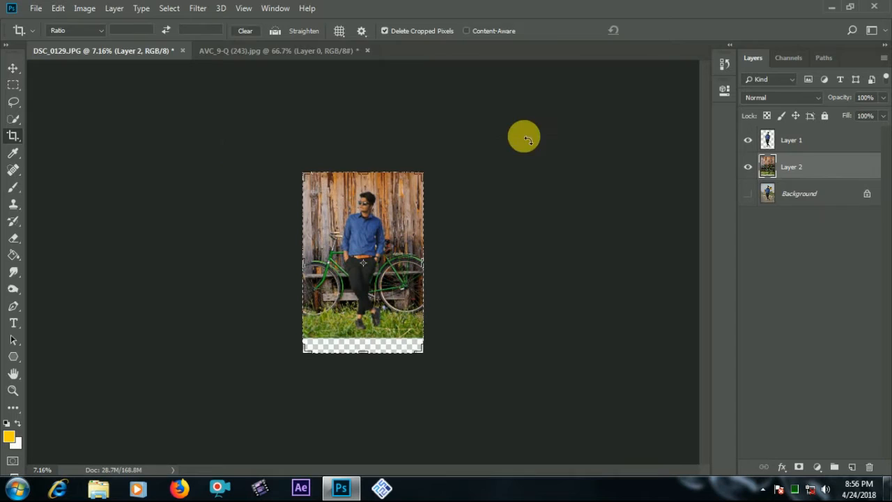
key(v)
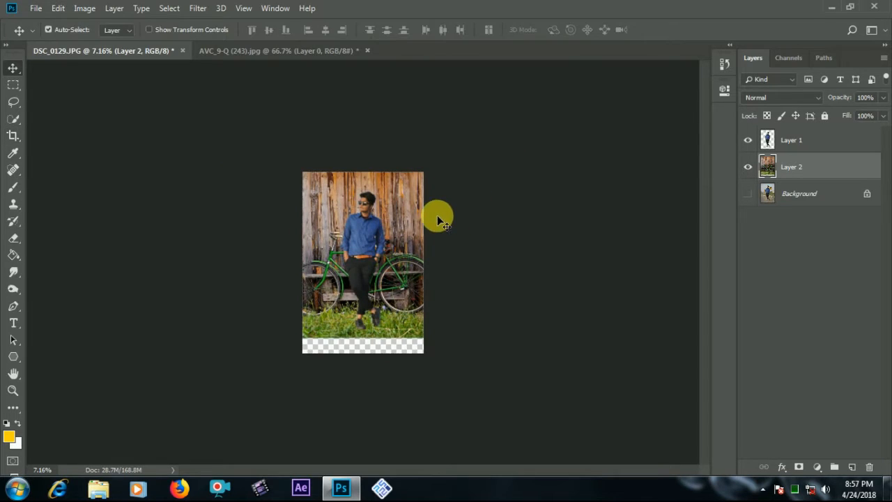
Scale the wooden wall layer down to about 82% and reposition it so the man stands between the door and the bicycle
drag(414, 201, 417, 205)
click(58, 7)
click(108, 278)
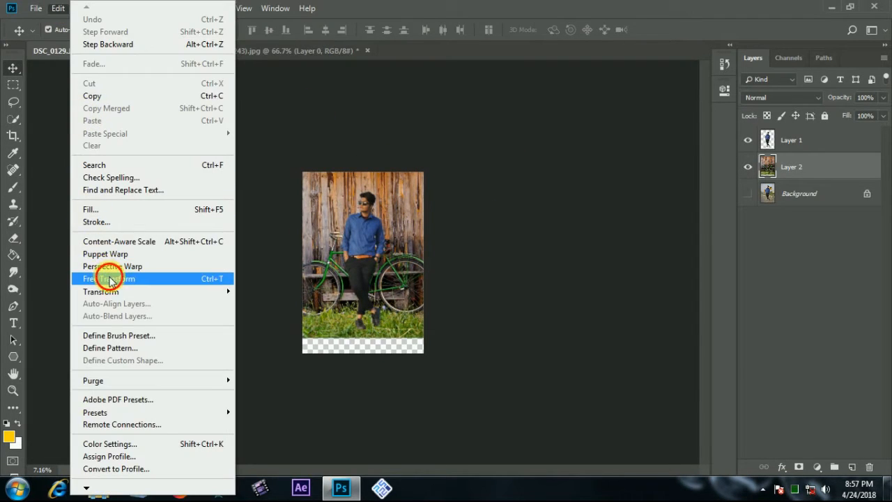
drag(146, 112, 194, 147)
drag(351, 227, 433, 207)
mouse_move(263, 151)
mouse_down()
mouse_move(236, 132)
mouse_move(275, 153)
mouse_up()
drag(418, 220, 395, 219)
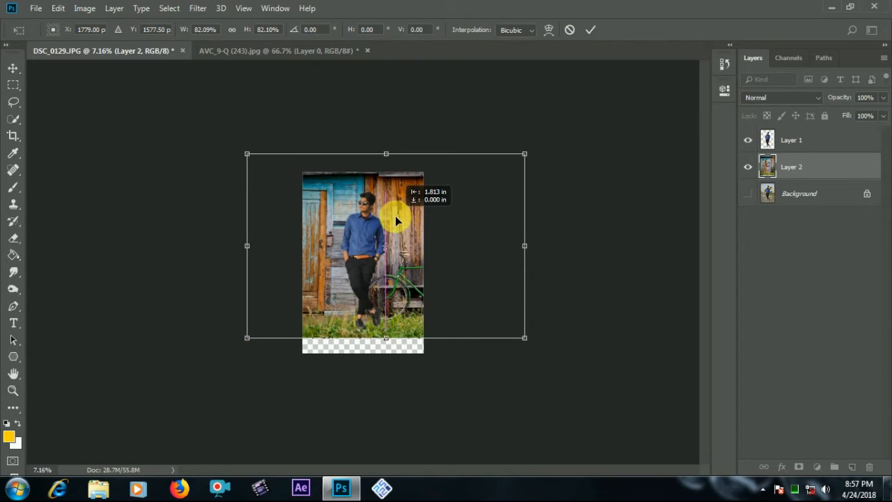
key(Return)
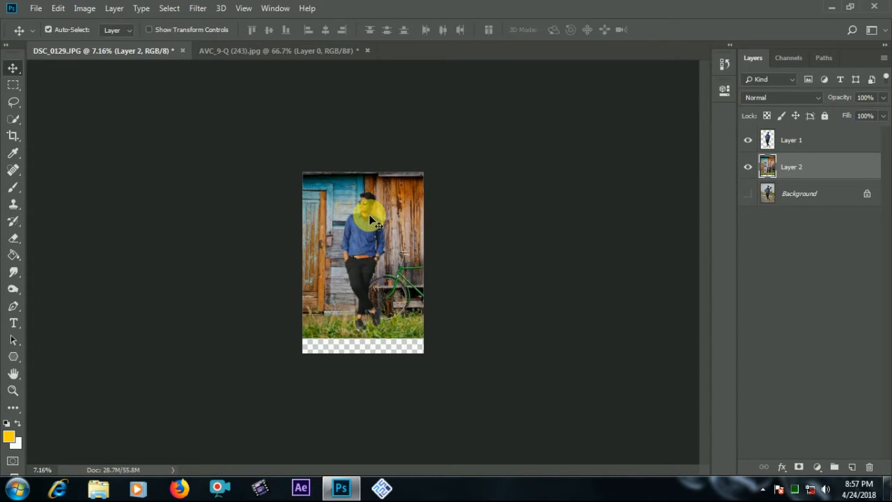
Crop the canvas outward to the wall photo's full width and trim off the empty strip below the grass, about 13.1 in high
scroll(368, 213, up, 7)
scroll(352, 209, up, 1)
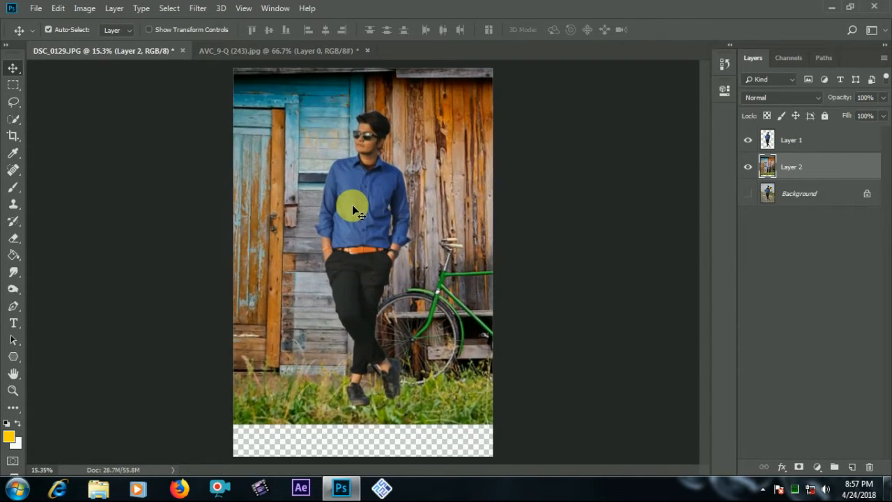
scroll(352, 209, up, 4)
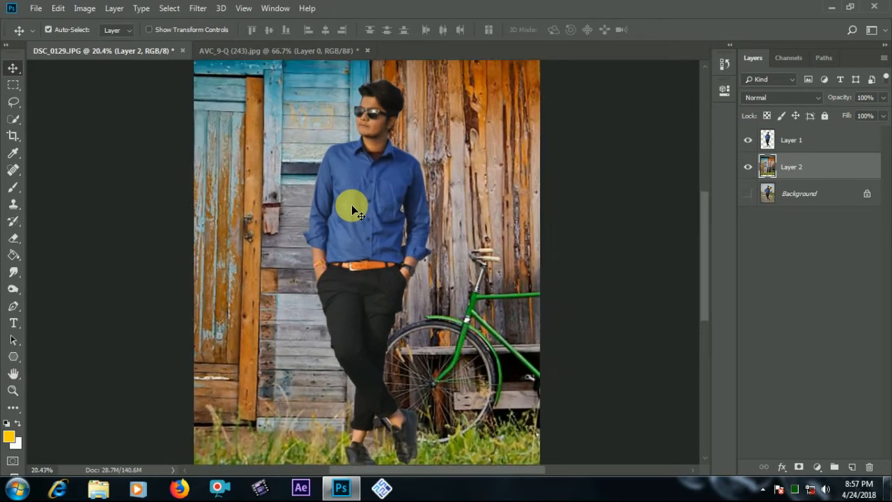
scroll(351, 204, down, 5)
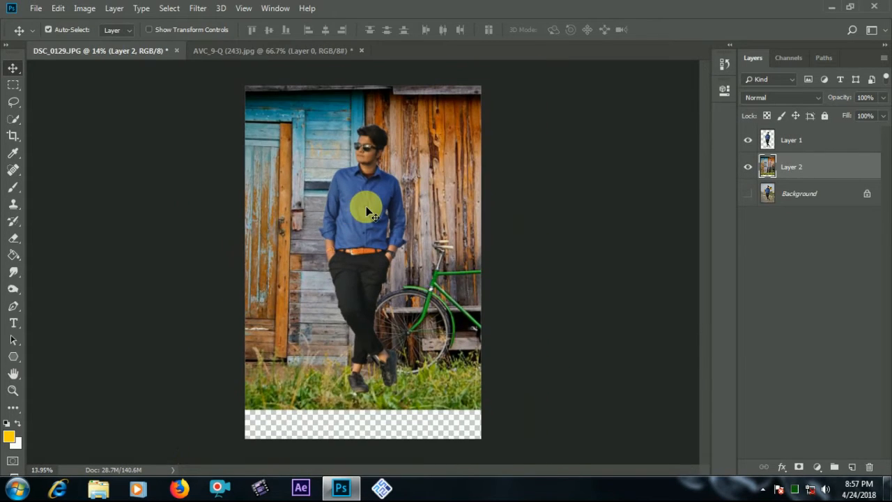
click(13, 135)
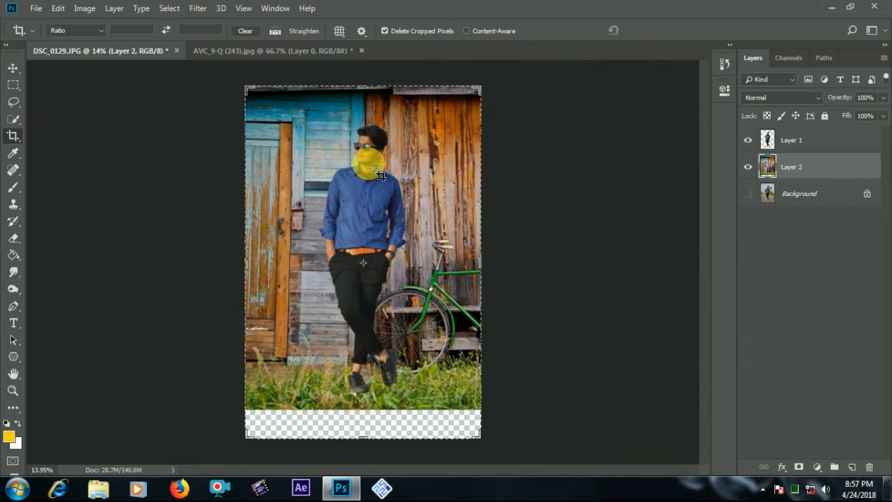
drag(250, 92, 197, 86)
scroll(349, 209, down, 3)
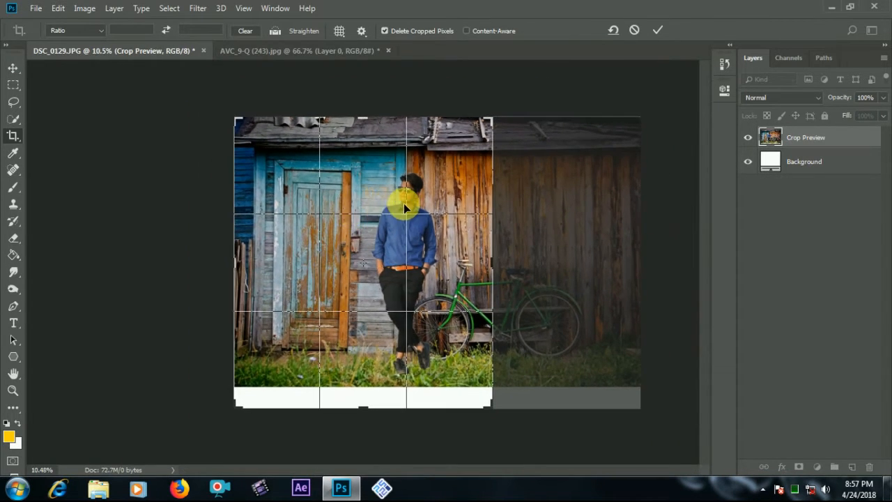
drag(493, 263, 569, 255)
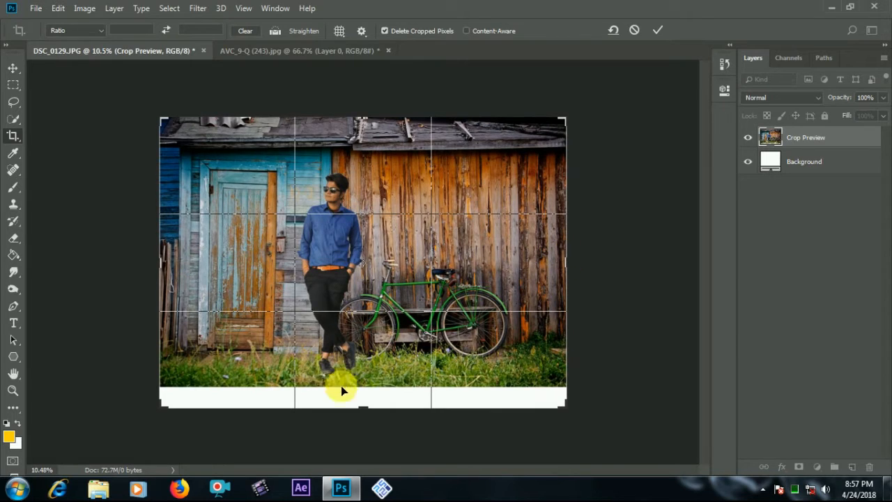
drag(372, 417, 374, 402)
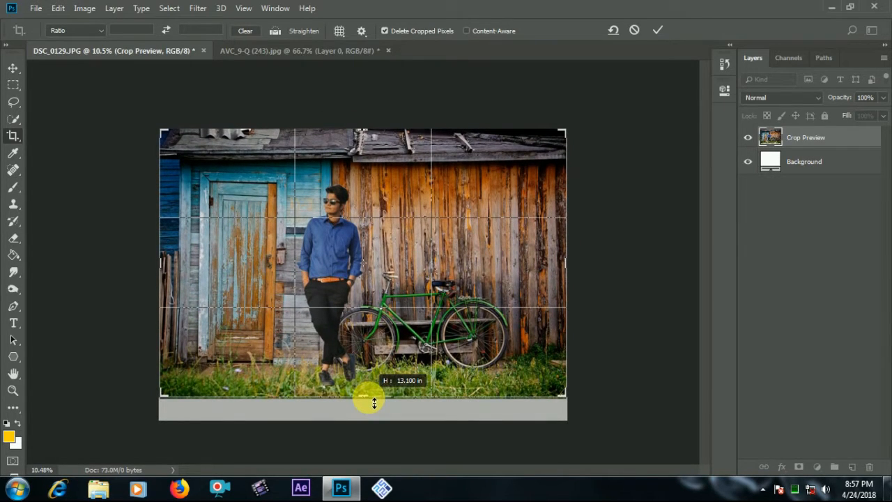
drag(374, 402, 374, 403)
click(657, 30)
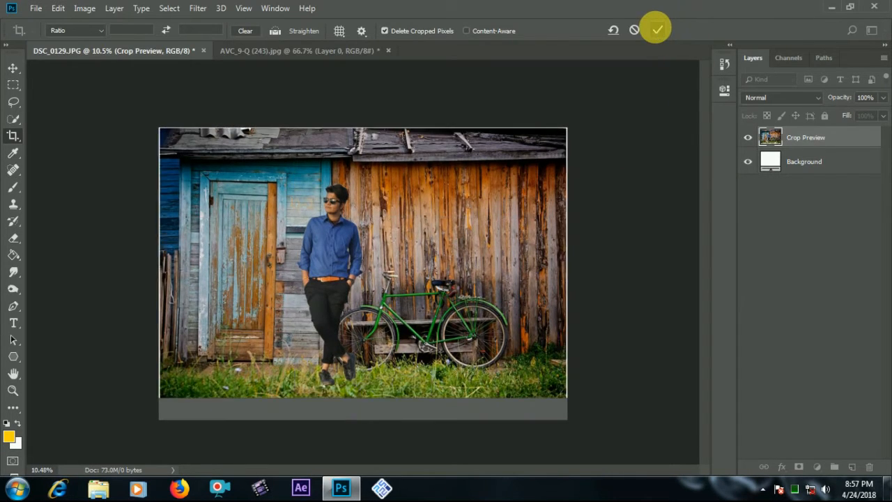
Stretch Layer 2 slightly to about 100.54% width and 100.15% height so it covers the canvas edges
key(v)
right_click(497, 179)
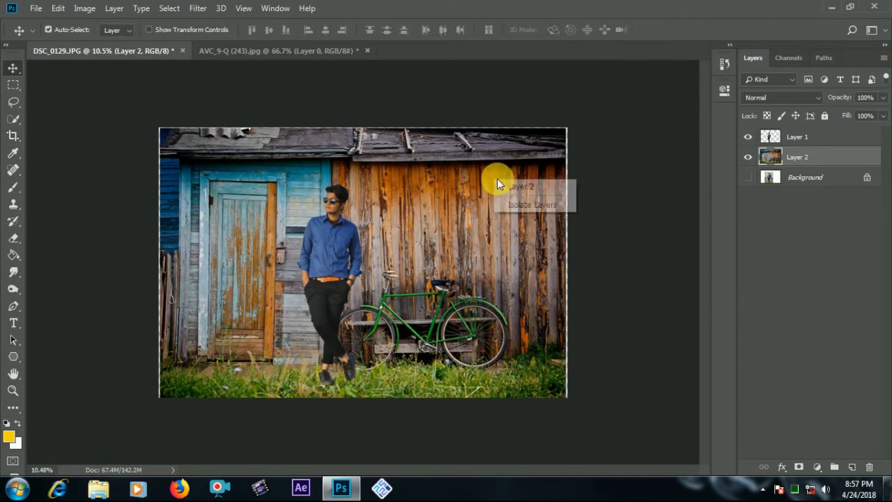
click(502, 186)
key(ctrl+t)
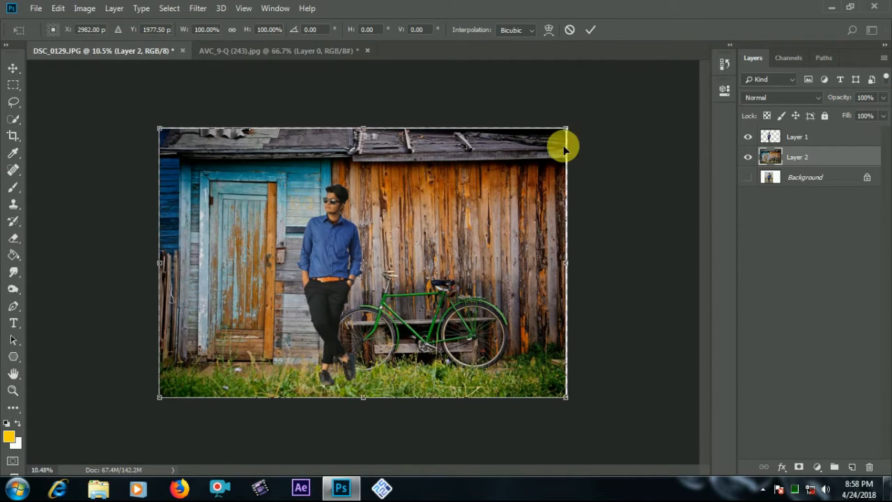
drag(570, 126, 576, 126)
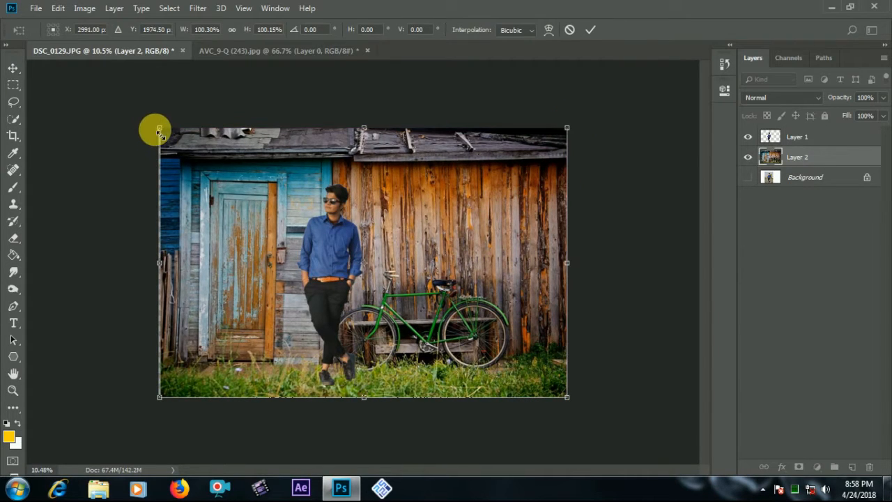
drag(159, 132, 152, 124)
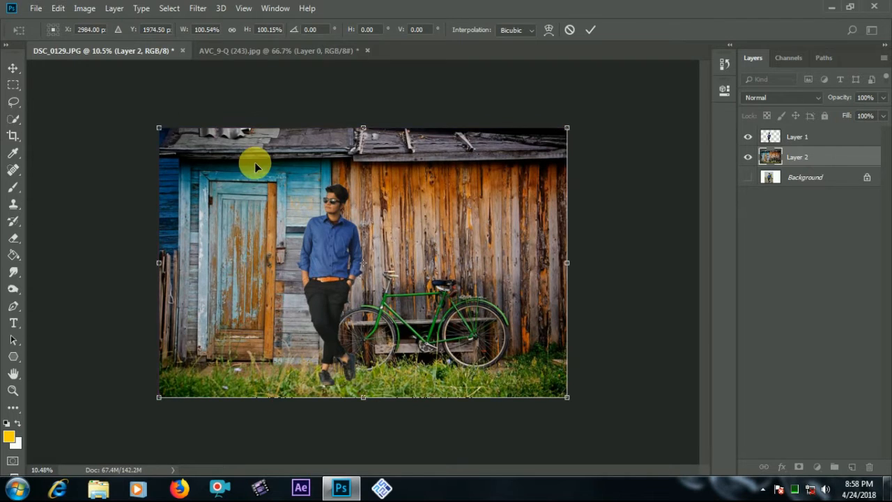
key(Return)
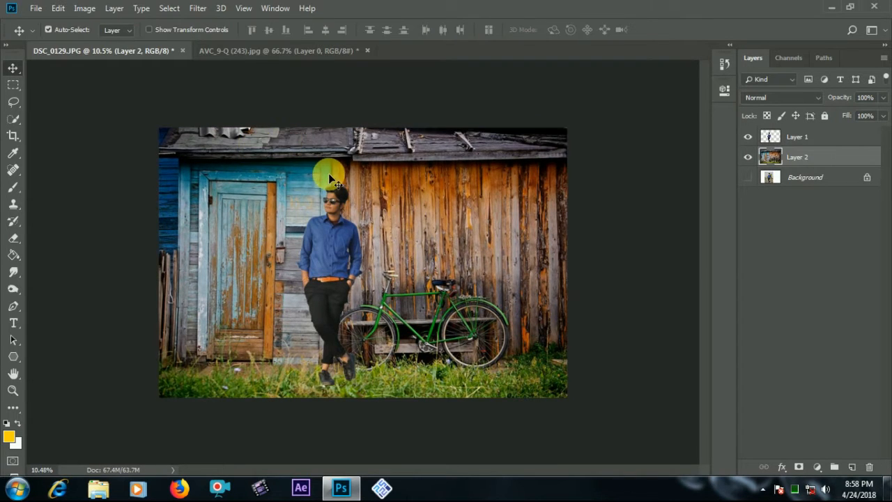
Make Layer 1 active and smudge the man's hair outline outward from the forelock over the crown, using a 20 px brush at 50% strength
scroll(349, 184, up, 2)
scroll(350, 190, up, 1)
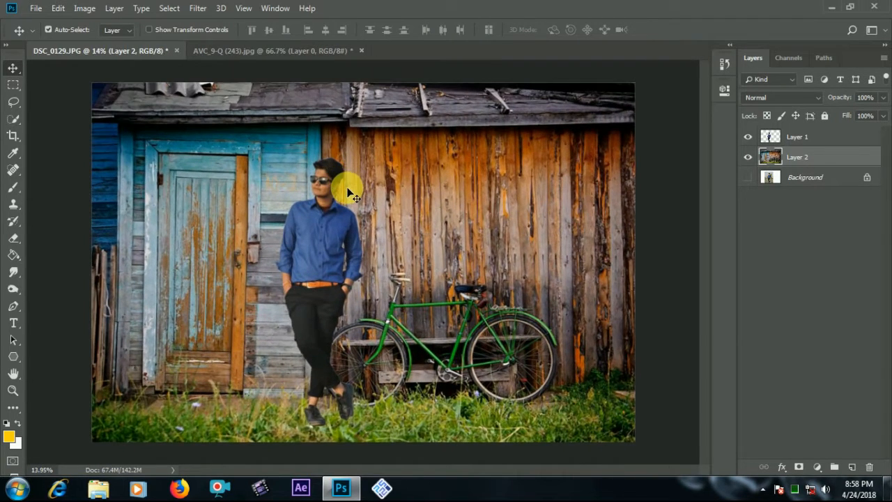
right_click(336, 234)
click(342, 238)
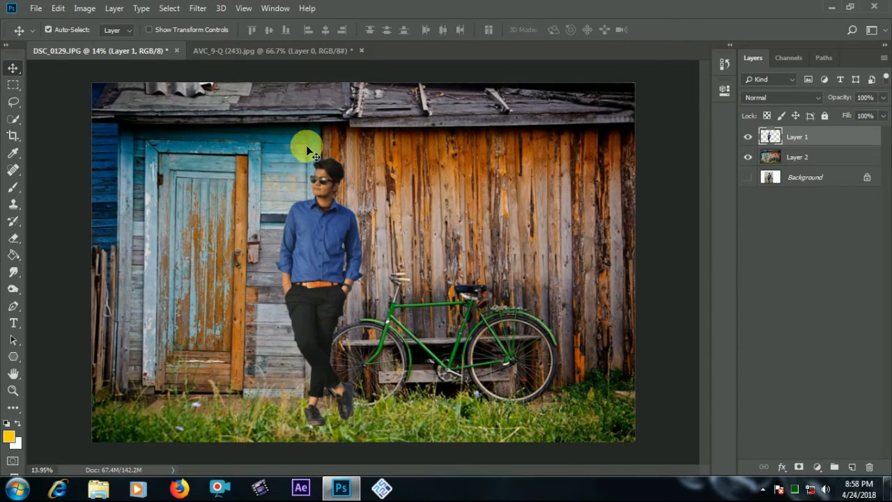
scroll(308, 149, up, 6)
scroll(308, 148, up, 10)
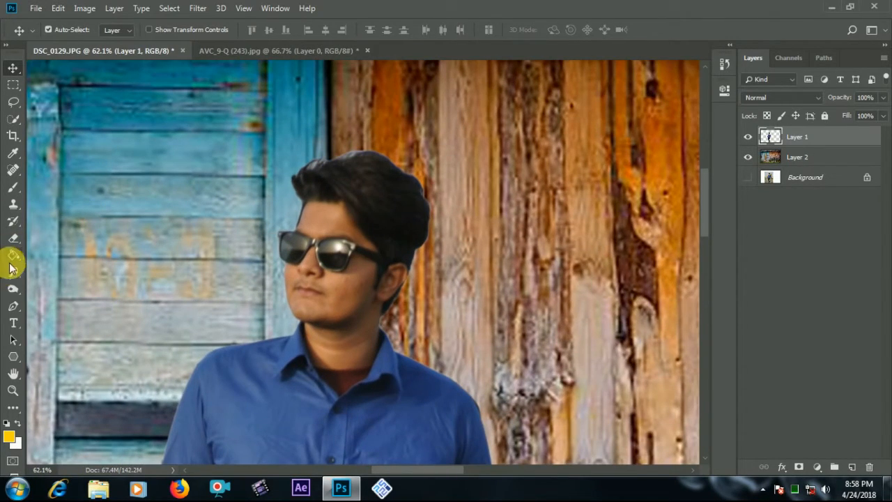
click(14, 286)
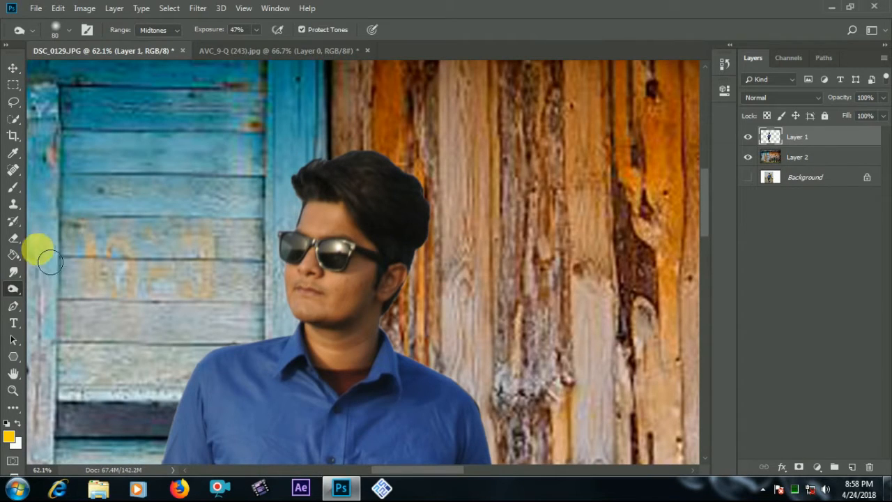
click(14, 273)
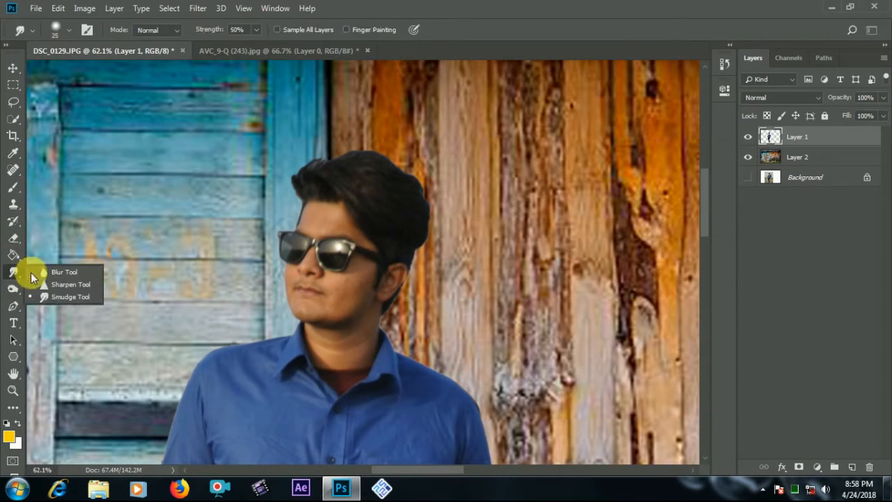
click(60, 298)
scroll(267, 203, up, 3)
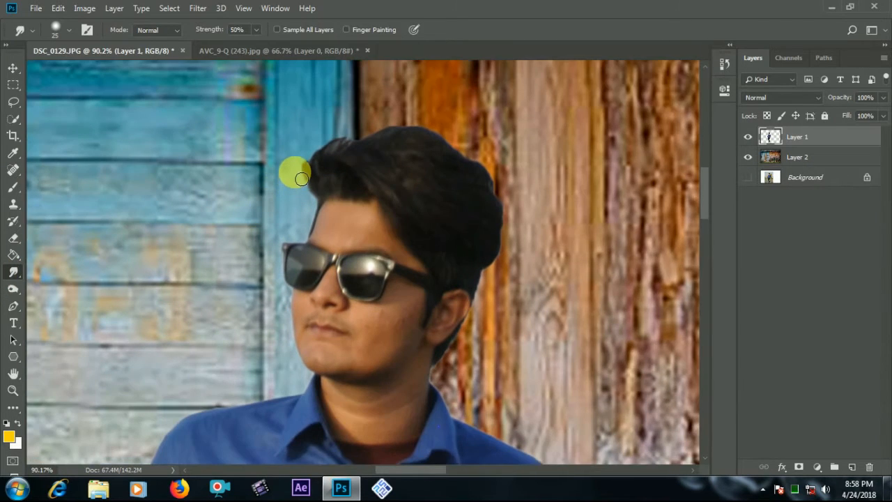
scroll(301, 179, up, 1)
scroll(328, 195, up, 2)
key(bracketleft)
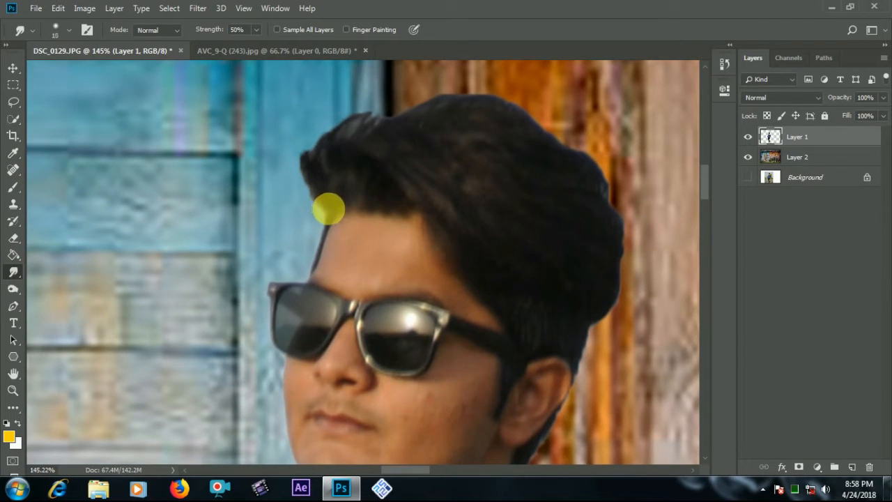
key(bracketright)
key(bracketright)
mouse_move(318, 189)
mouse_down()
mouse_move(302, 148)
mouse_move(323, 166)
mouse_move(320, 115)
mouse_up()
mouse_move(312, 153)
mouse_down()
mouse_move(337, 147)
mouse_move(364, 105)
mouse_move(360, 150)
mouse_move(393, 103)
mouse_move(395, 132)
mouse_move(385, 140)
mouse_move(435, 95)
mouse_move(405, 143)
mouse_move(452, 98)
mouse_move(405, 124)
mouse_move(475, 86)
mouse_move(423, 123)
mouse_move(521, 102)
mouse_move(486, 114)
mouse_move(534, 121)
mouse_move(554, 144)
mouse_move(538, 138)
mouse_move(612, 156)
mouse_move(559, 156)
mouse_move(599, 162)
mouse_move(627, 202)
mouse_move(615, 189)
mouse_move(609, 197)
mouse_move(639, 220)
mouse_move(632, 232)
mouse_move(628, 218)
mouse_move(657, 258)
mouse_move(634, 252)
mouse_move(638, 318)
mouse_move(631, 240)
mouse_move(651, 282)
mouse_up()
mouse_move(641, 237)
mouse_down()
mouse_move(643, 337)
mouse_move(617, 337)
mouse_up()
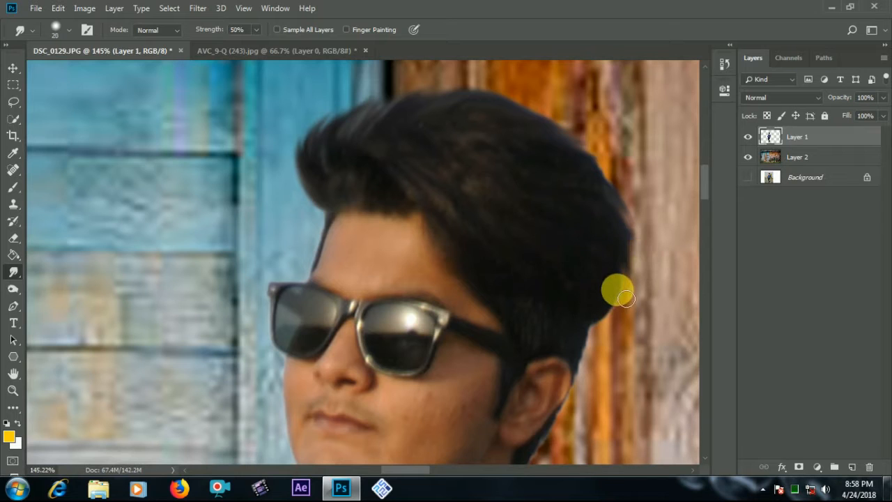
Smudge the hair edge at the back of the man's head with a 15 px brush
key(bracketleft)
key(bracketleft)
mouse_move(629, 253)
mouse_down()
mouse_move(629, 315)
mouse_move(635, 290)
mouse_up()
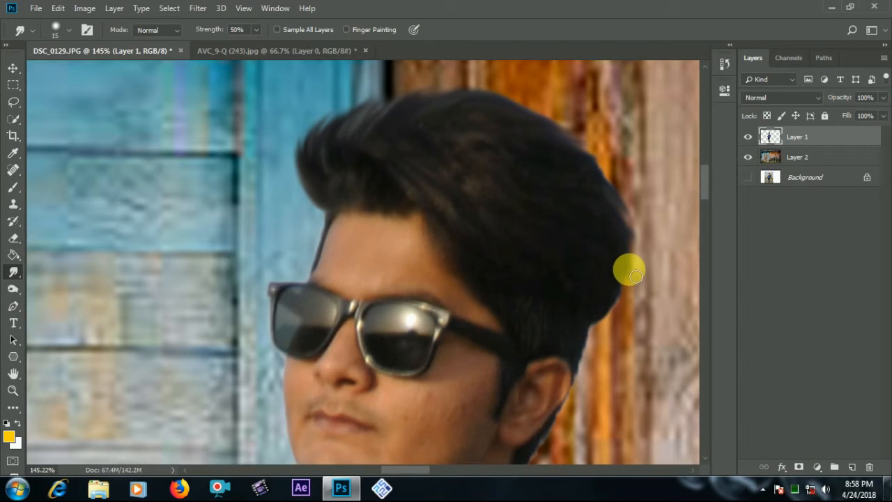
scroll(635, 275, down, 8)
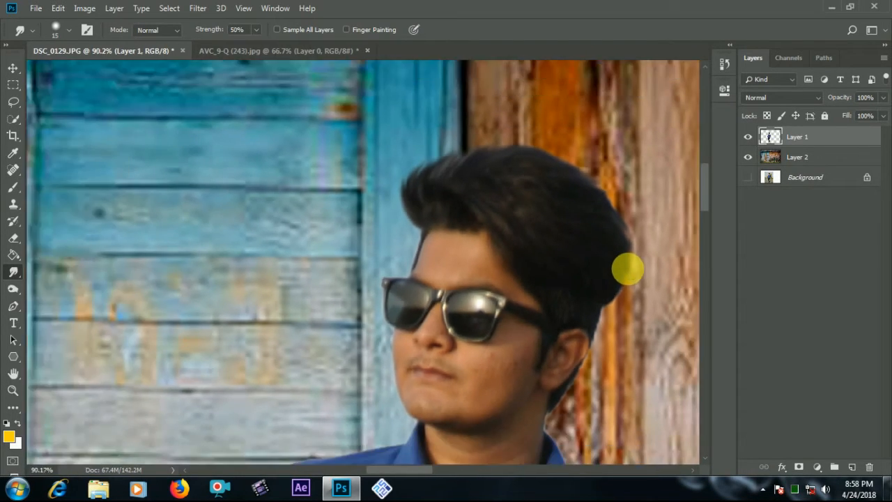
scroll(629, 270, down, 6)
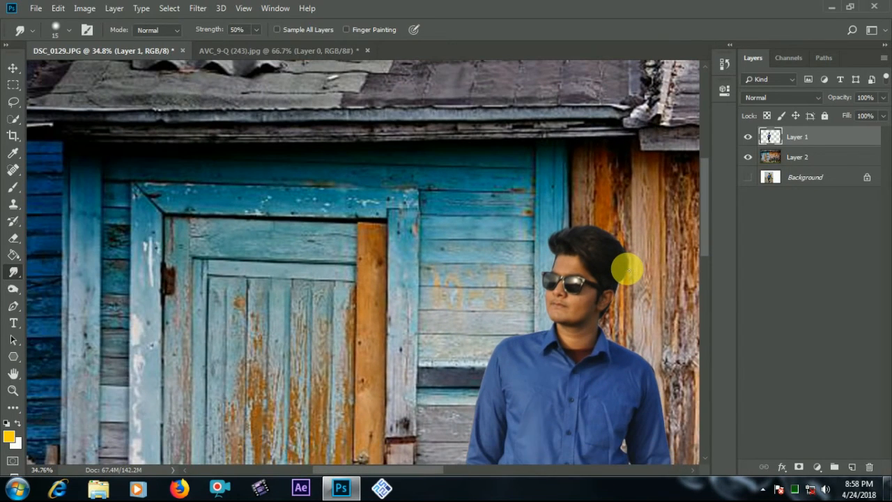
Remove the blemishes on the man's cheek with the Content-Aware Spot Healing Brush at 15 px
scroll(620, 275, up, 6)
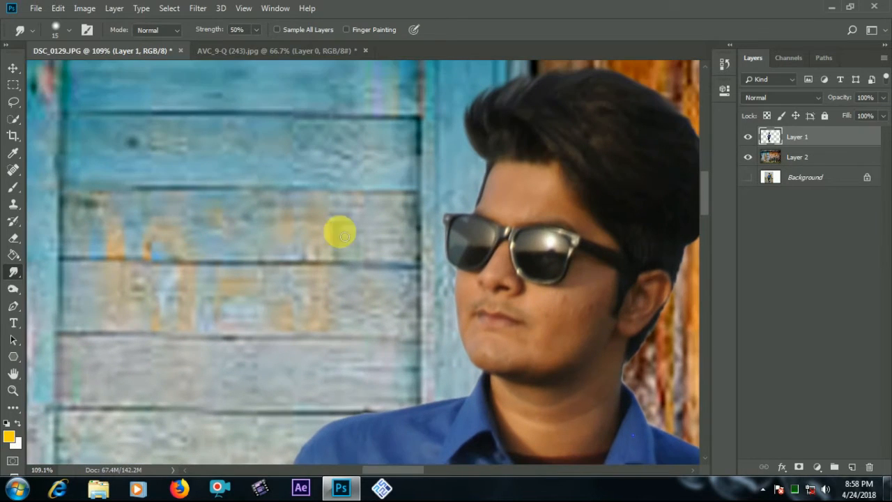
click(13, 169)
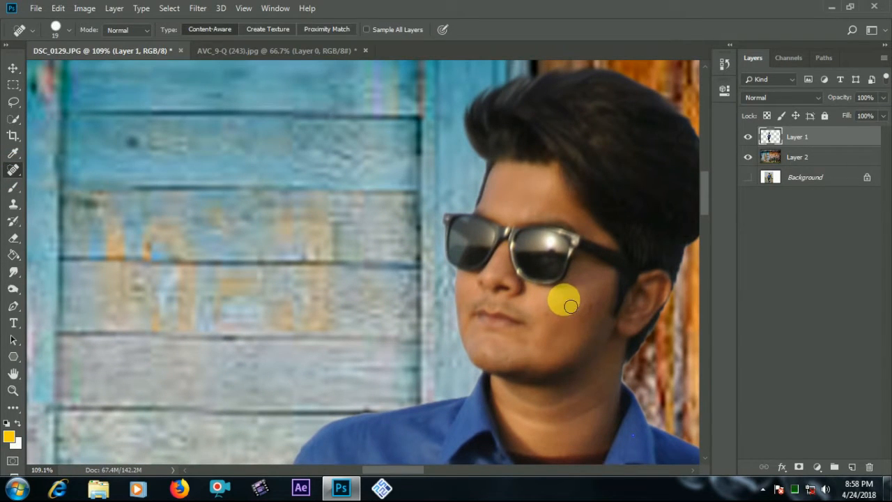
scroll(598, 322, up, 2)
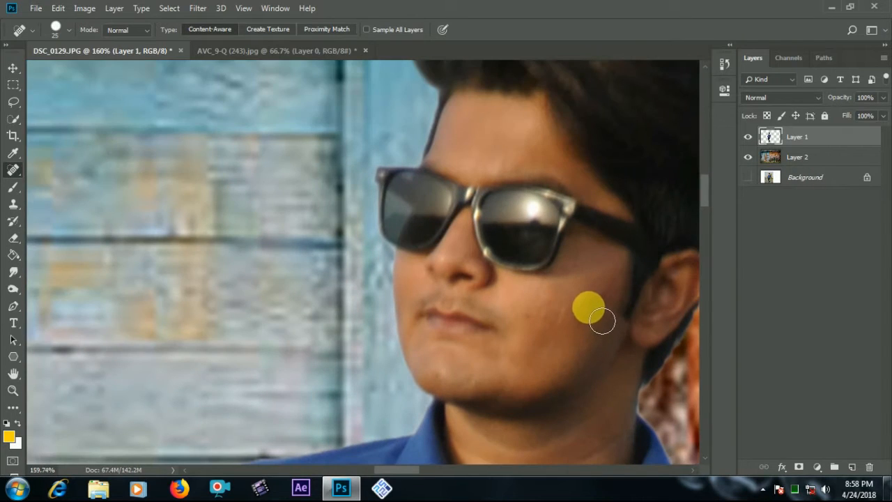
key(bracketleft)
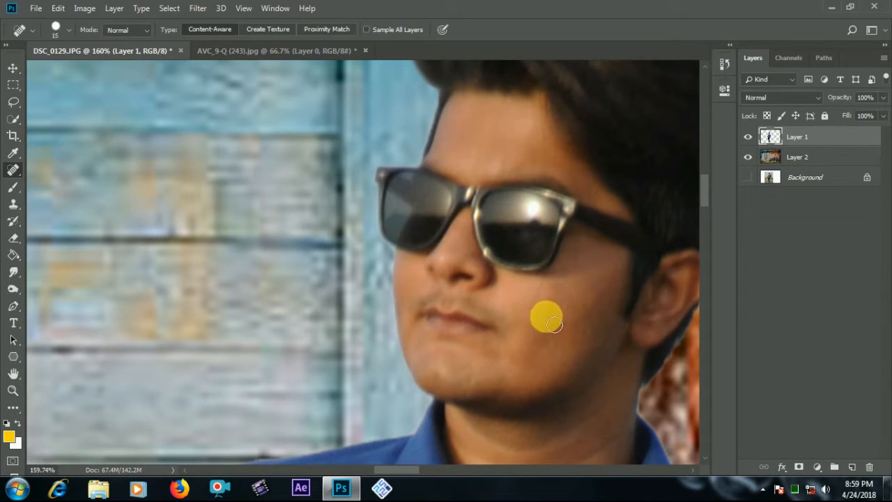
scroll(570, 331, down, 5)
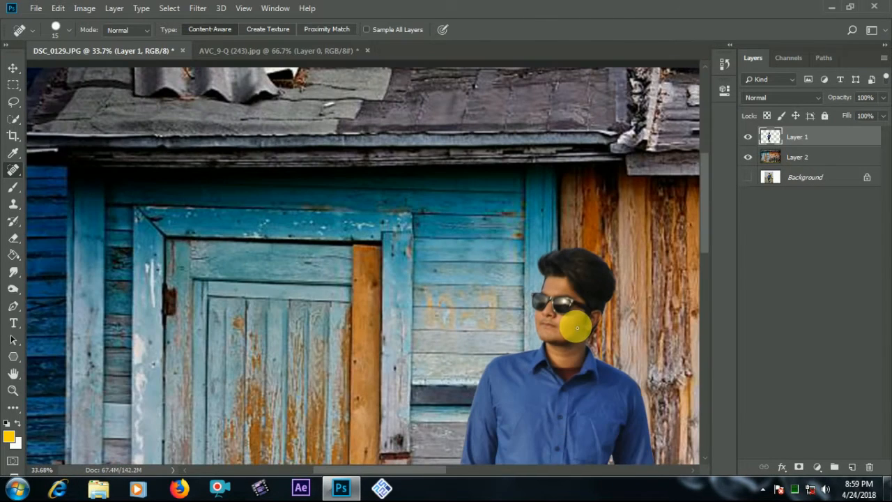
scroll(254, 203, down, 1)
Switch to the Move tool and make the wooden wall layer, Layer 2, active
click(13, 68)
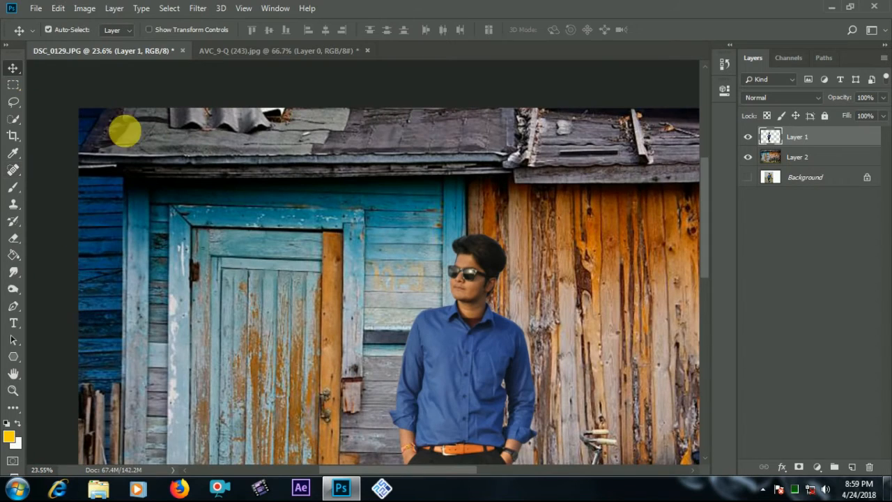
scroll(262, 162, down, 2)
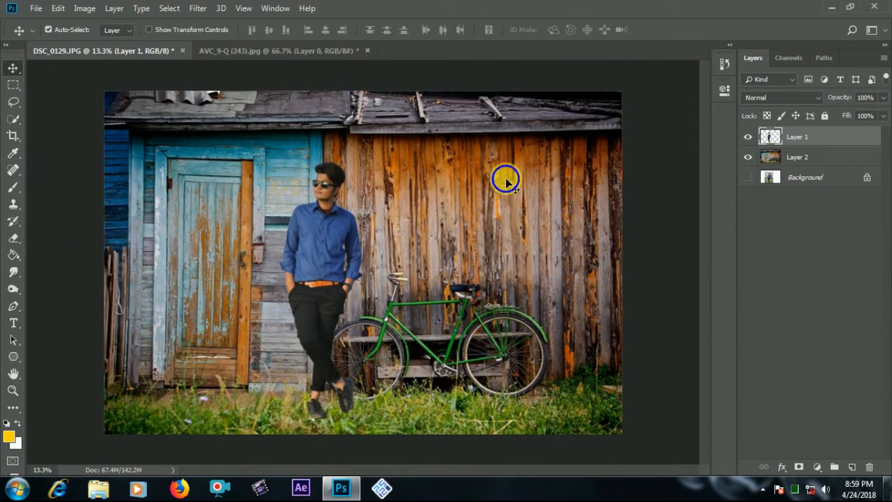
right_click(507, 181)
click(528, 182)
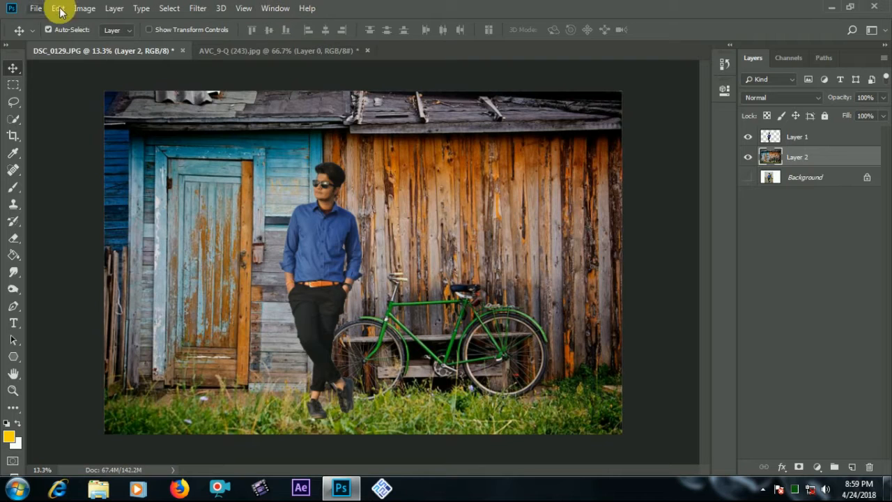
click(198, 9)
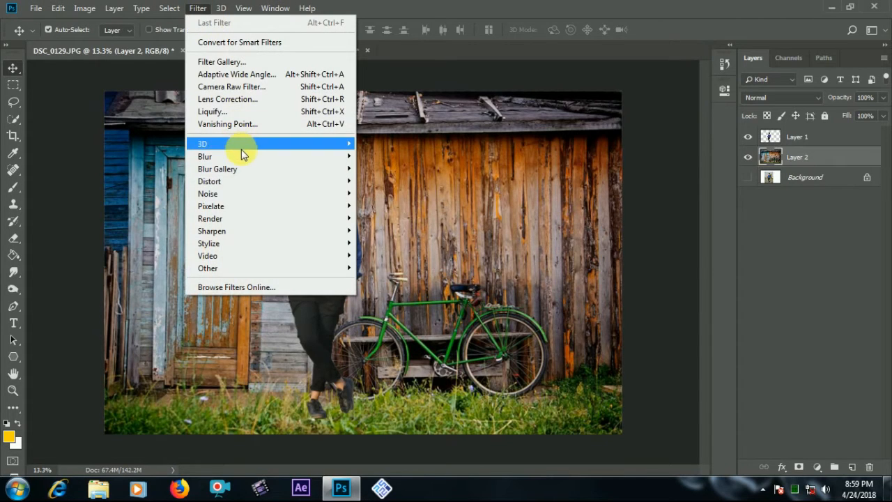
mouse_move(249, 148)
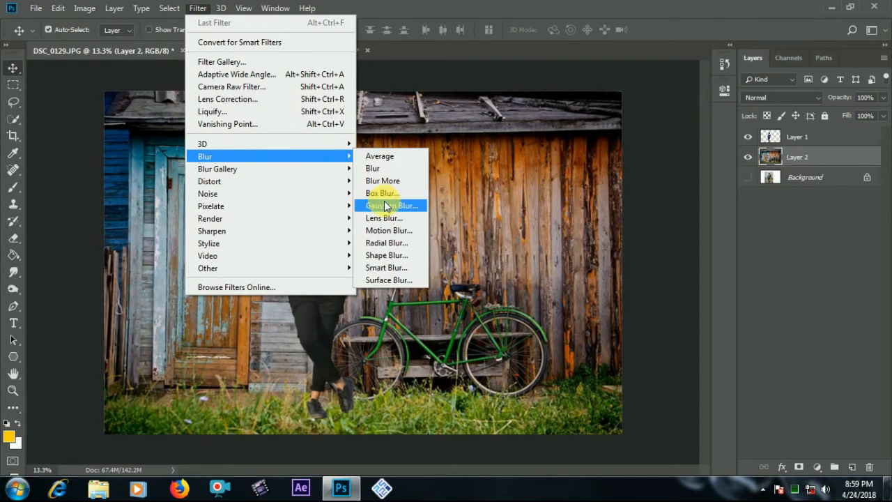
click(391, 205)
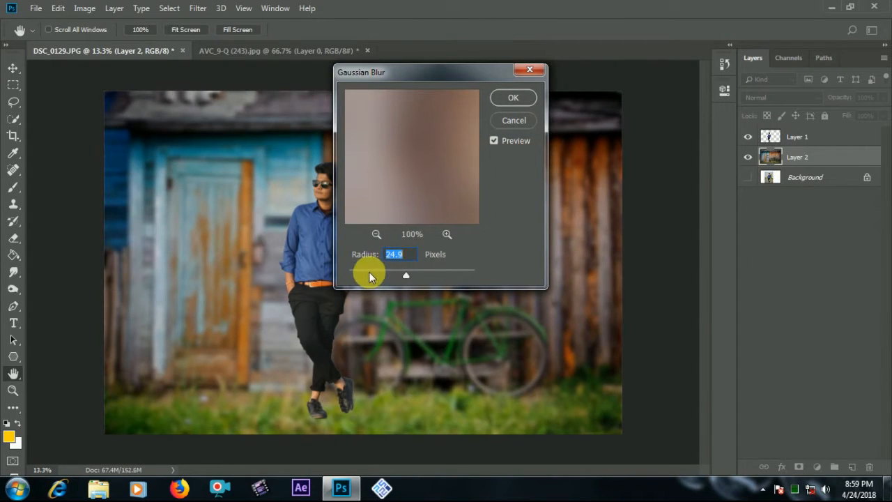
click(370, 274)
click(376, 272)
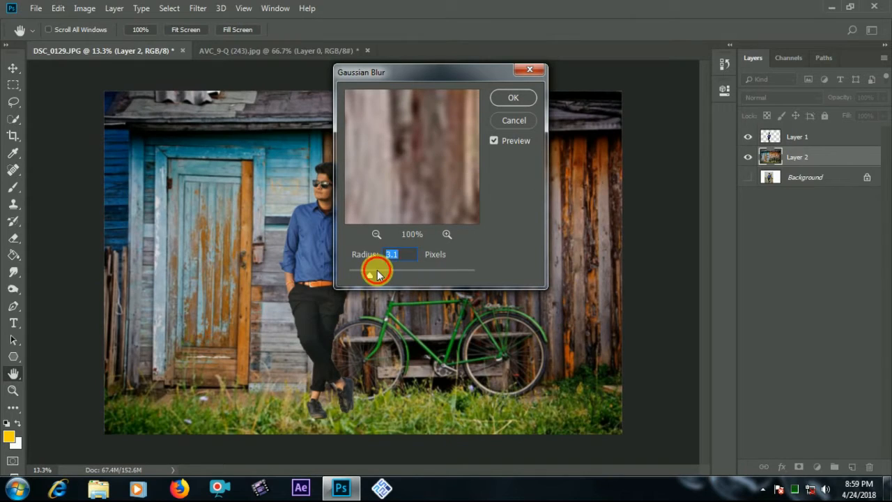
click(514, 121)
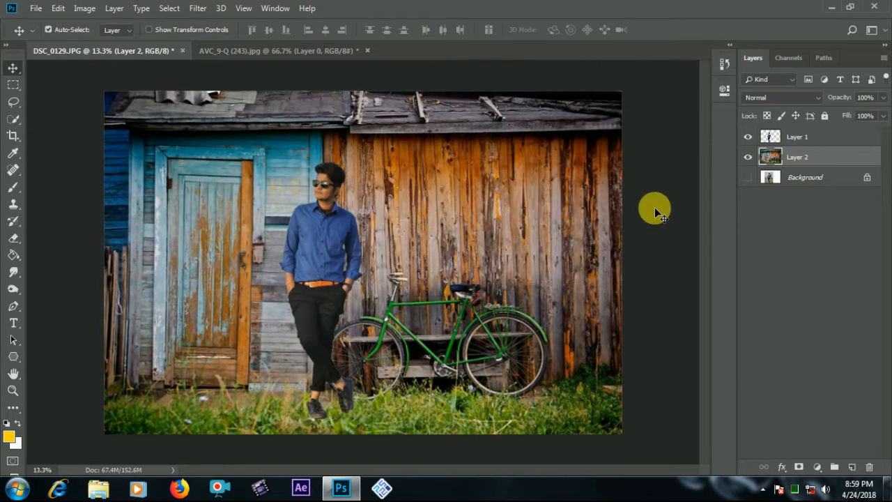
Apply a 25 px Tilt-Shift blur to Layer 2, keeping the grass at the man's feet sharp and blurring the wall and bicycle
click(198, 8)
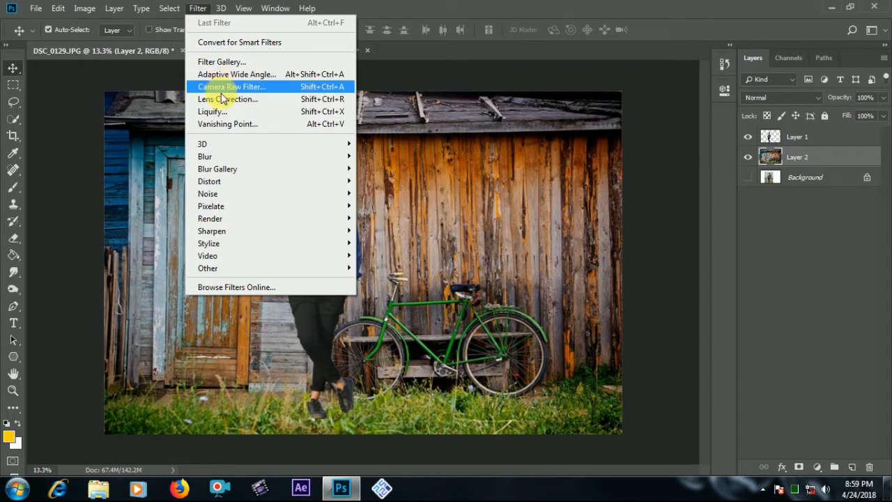
mouse_move(231, 156)
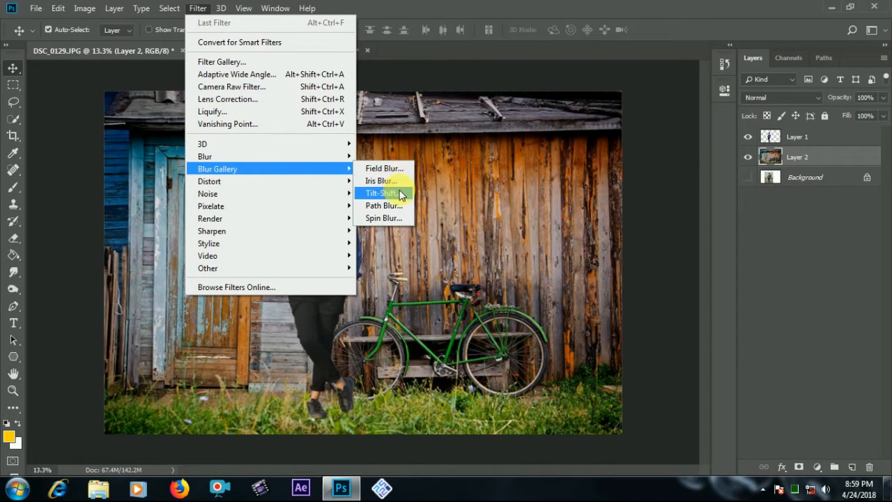
click(398, 193)
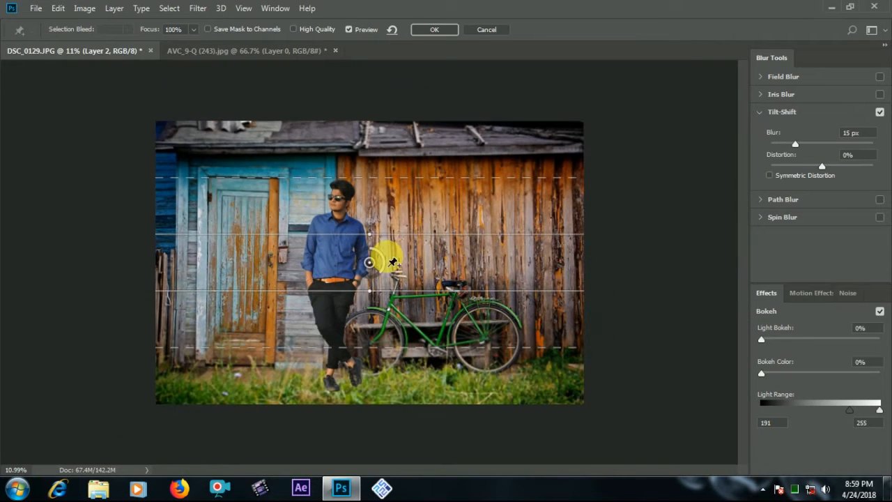
drag(368, 270, 380, 401)
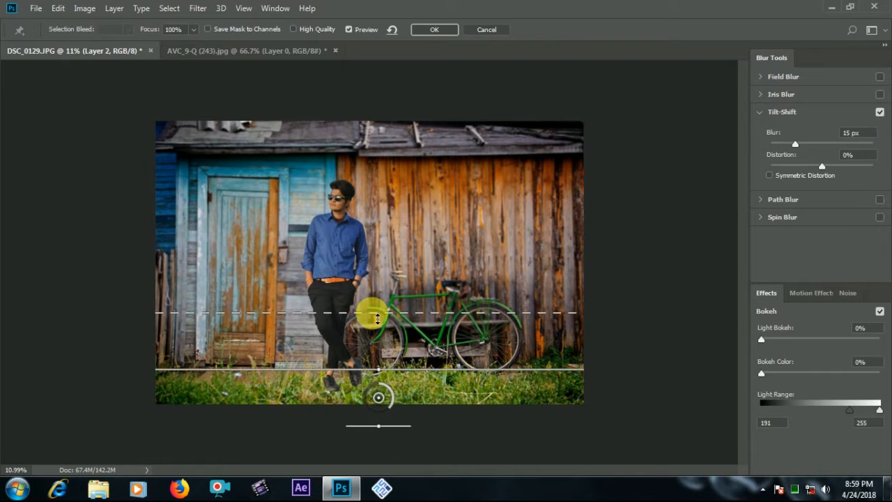
drag(369, 313, 376, 352)
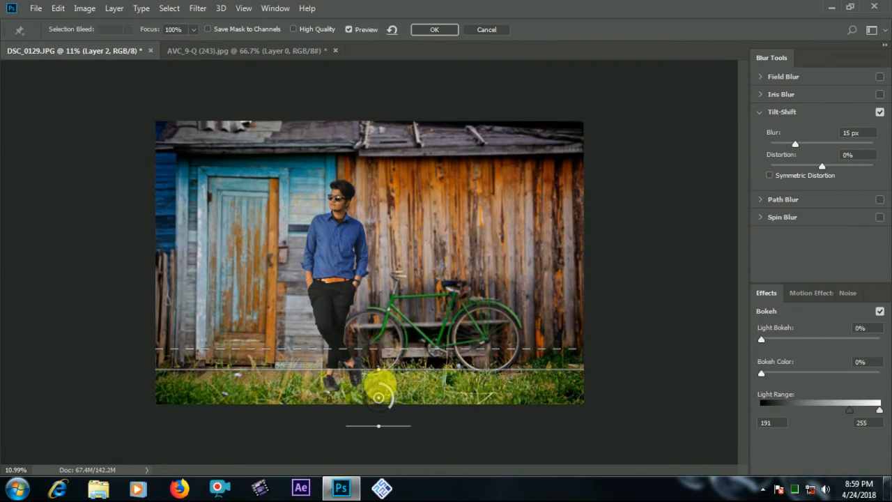
drag(380, 397, 370, 419)
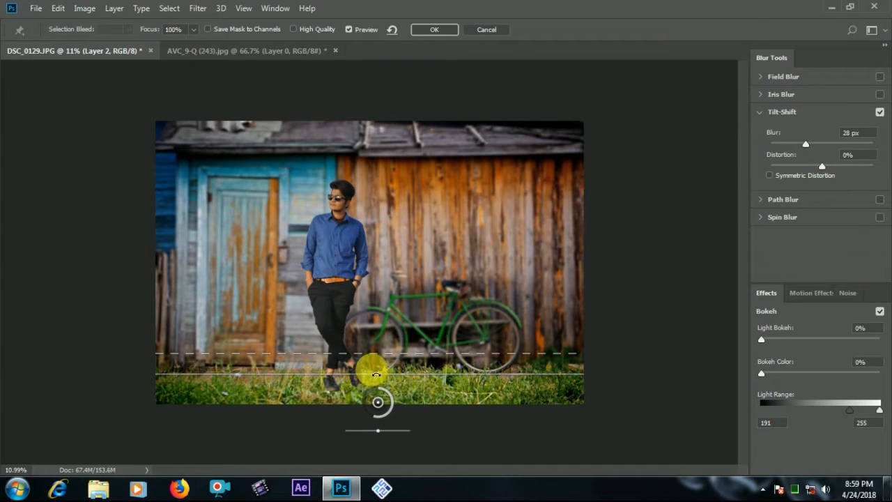
drag(378, 403, 376, 414)
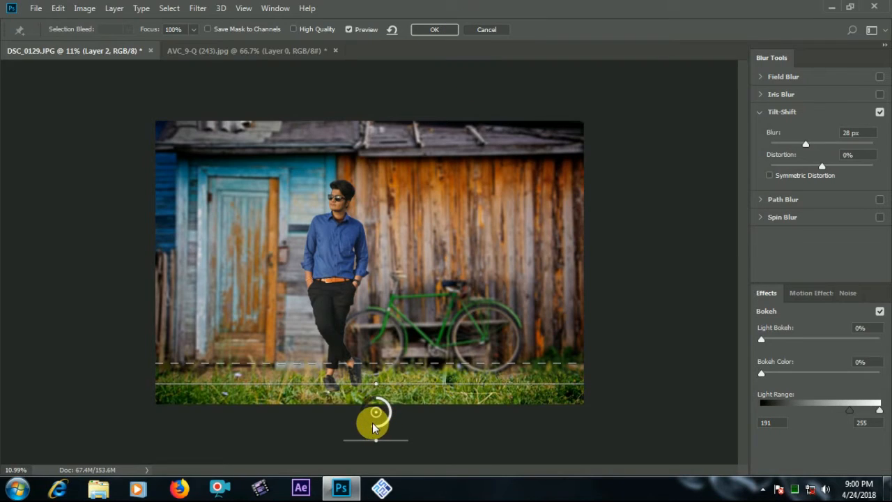
drag(363, 423, 368, 421)
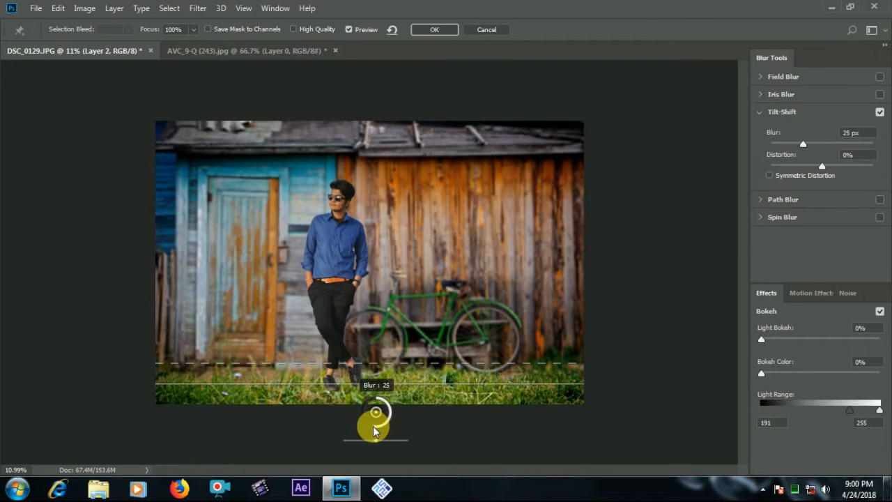
click(447, 29)
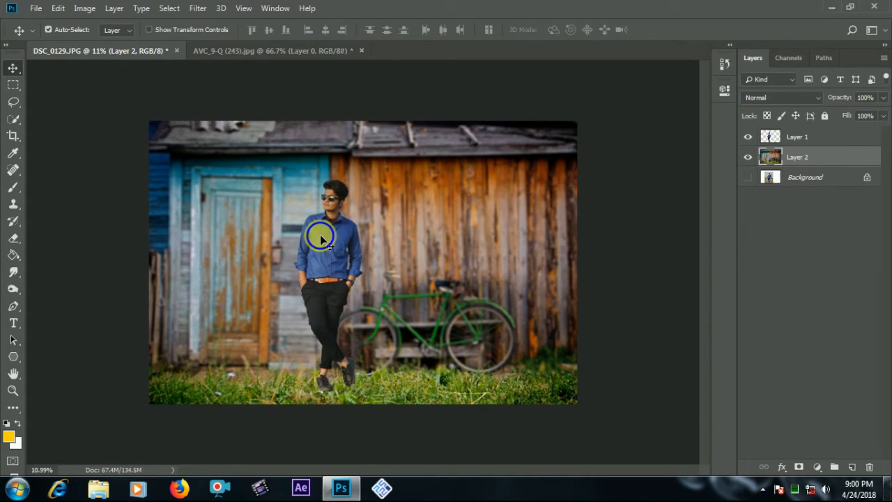
Duplicate the man's Layer 1 within the same document as "Layer 1 copy"
click(321, 240)
right_click(839, 134)
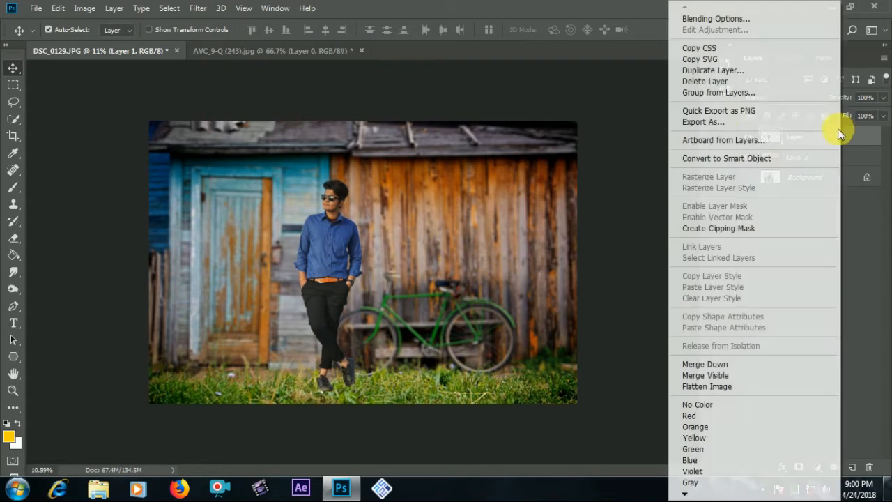
click(708, 71)
key(Return)
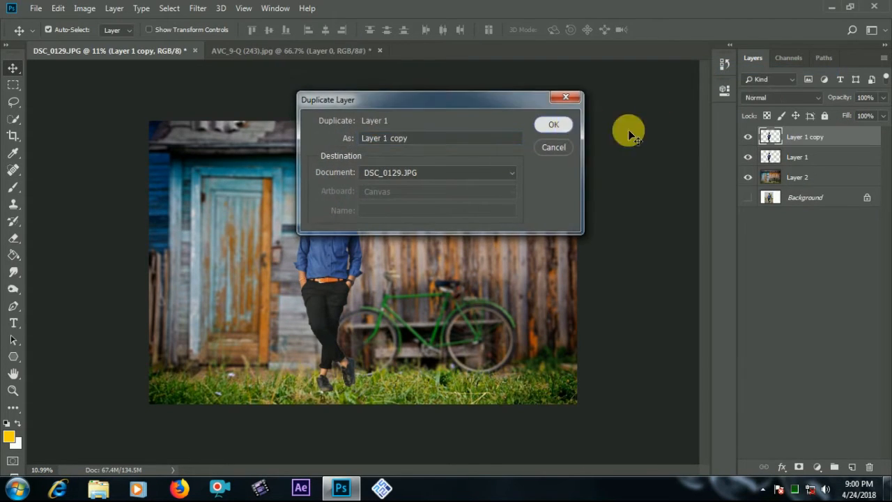
Set Layer 1 copy to Soft Light at 18% opacity and merge it with Layer 1
click(776, 97)
click(755, 266)
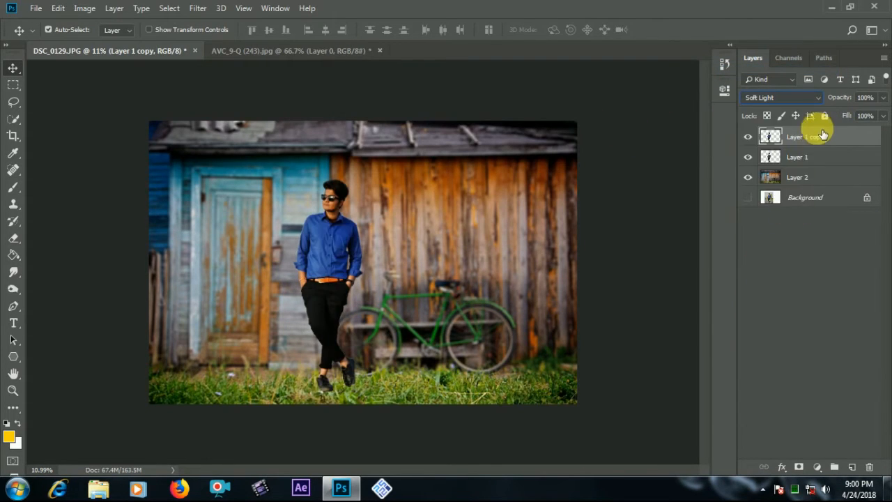
drag(846, 100, 777, 94)
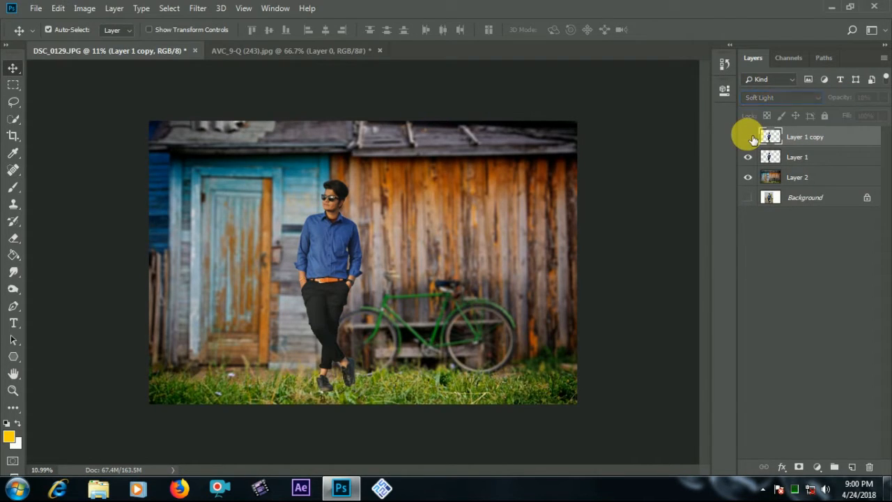
ctrl+click(786, 158)
right_click(786, 160)
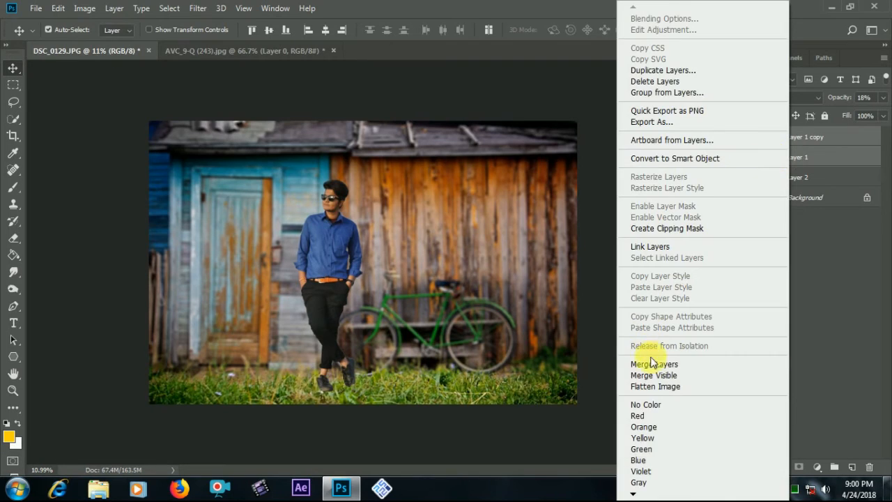
click(643, 363)
Add a Hue/Saturation adjustment clipped to Layer 1 copy and set the Blues hue, sampled from the man's shirt, to +18
click(820, 468)
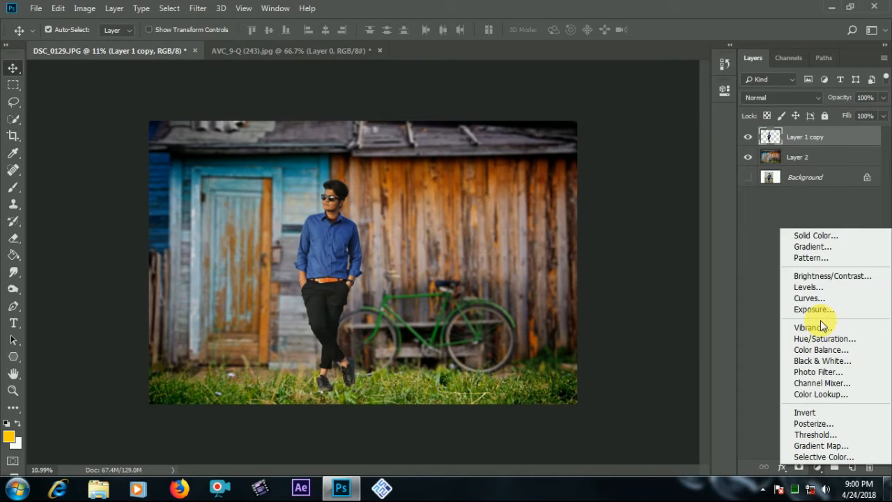
click(812, 339)
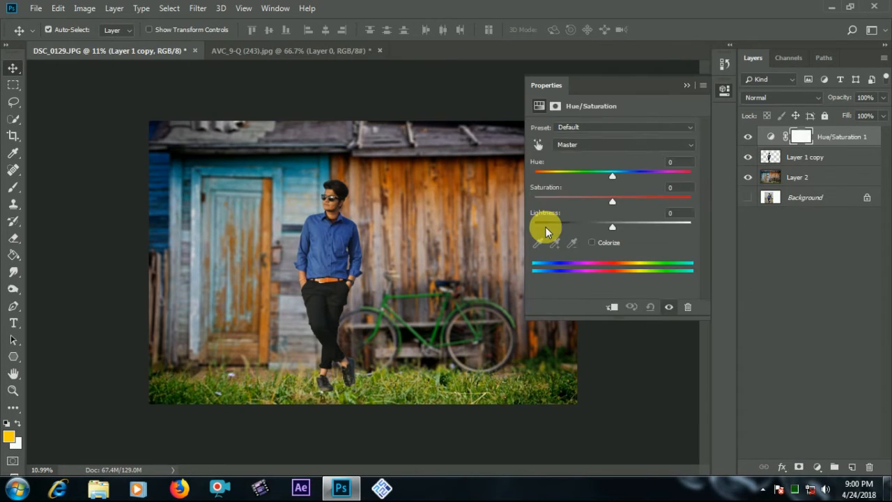
click(538, 145)
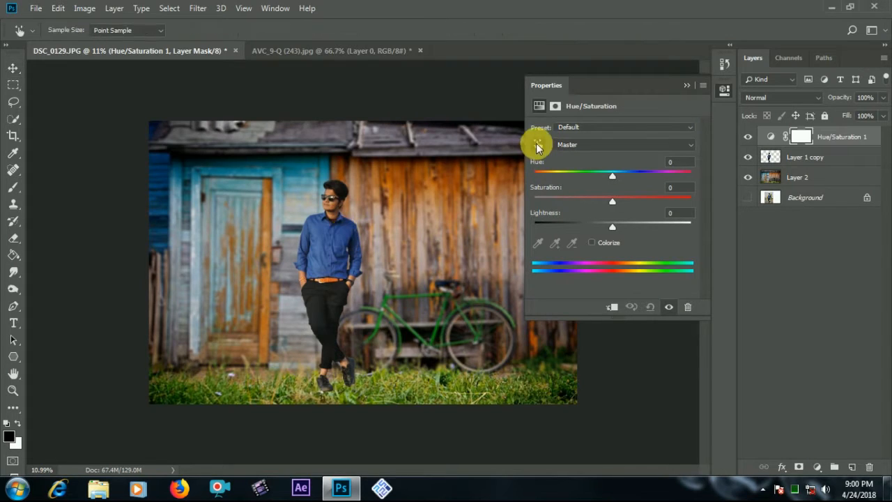
click(352, 236)
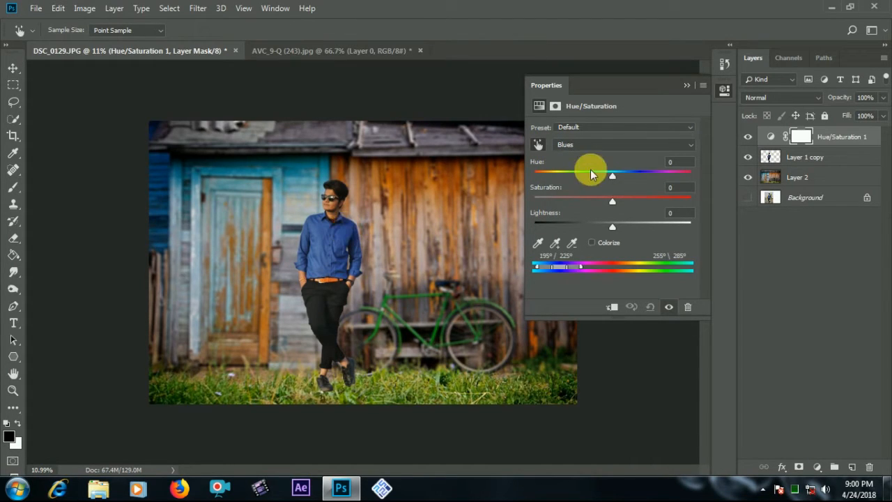
drag(605, 172, 627, 153)
click(613, 307)
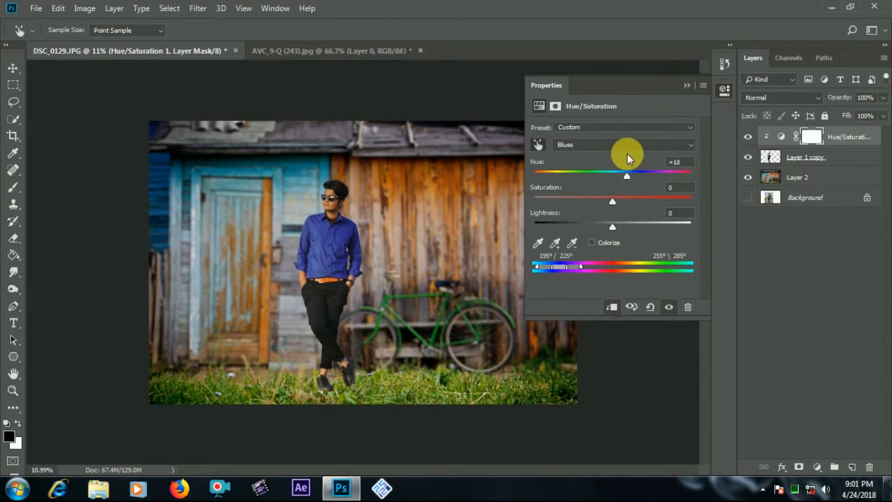
Raise the Blues saturation slightly and compare the shirt with the Hue/Saturation adjustment hidden and shown
drag(612, 202, 618, 201)
click(686, 85)
click(751, 137)
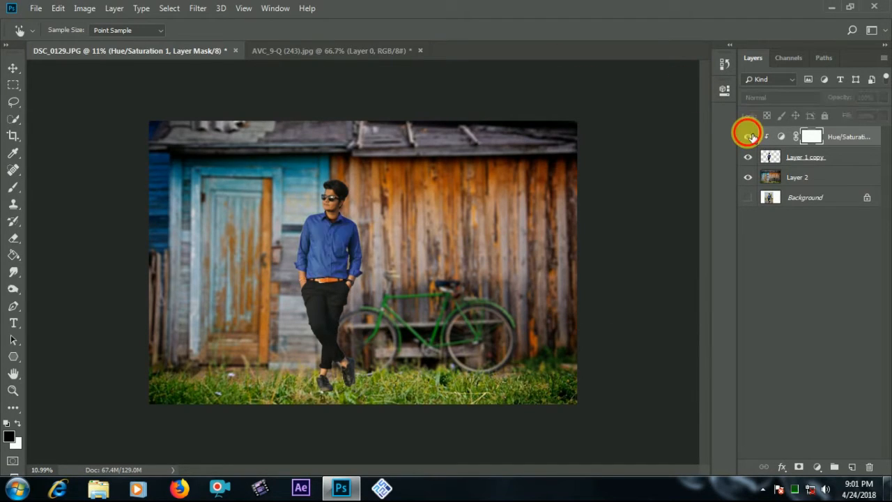
click(752, 136)
click(751, 137)
click(751, 137)
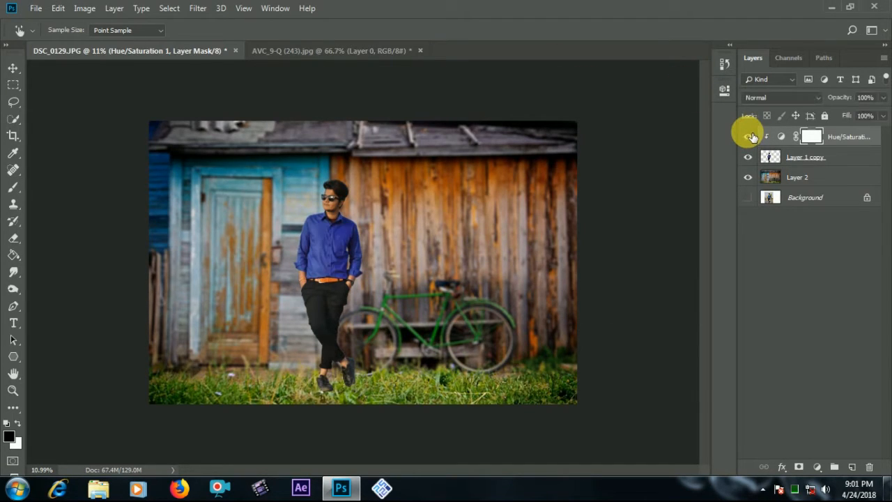
Switch to the Move tool and merge the Hue/Saturation adjustment with Layer 1 copy
key(v)
right_click(785, 151)
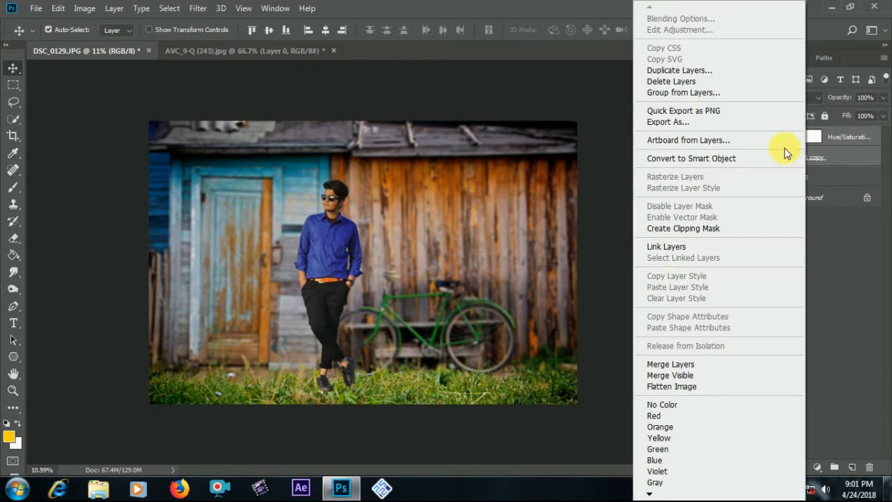
click(655, 364)
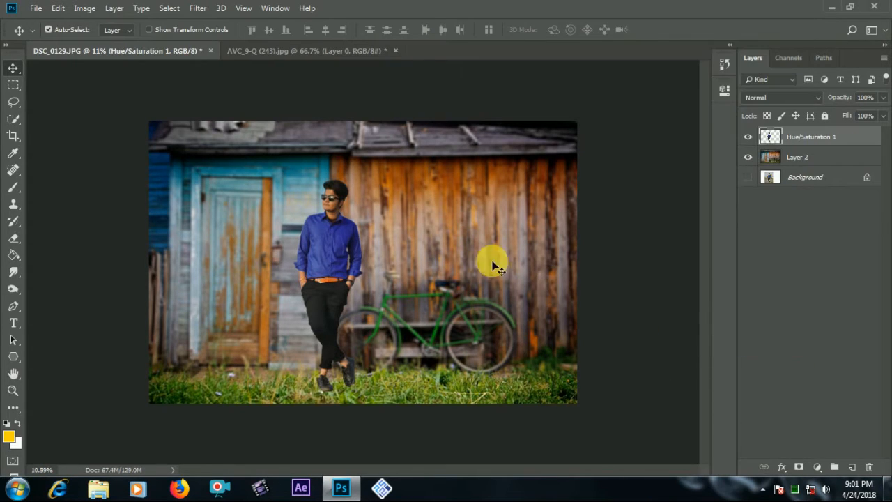
Open grass_PNG10863 from the Desktop and bring the grass into the DSC_0129 document as a new layer
click(35, 7)
click(44, 33)
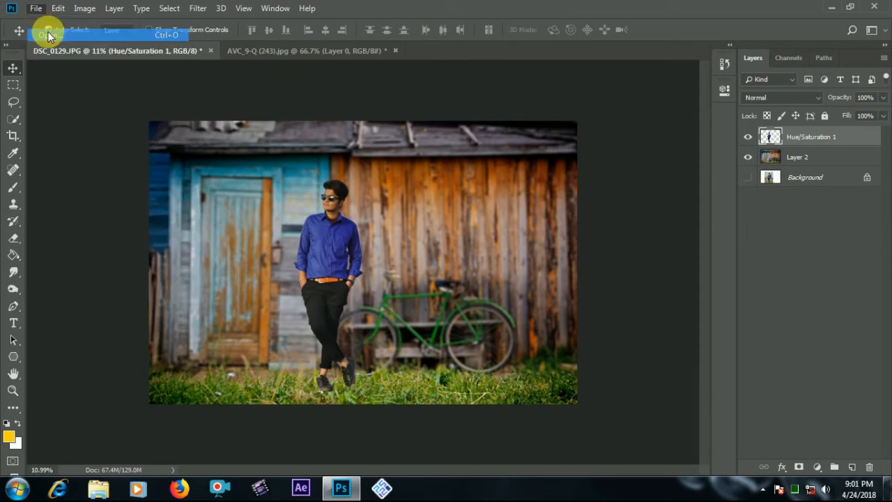
scroll(313, 117, down, 10)
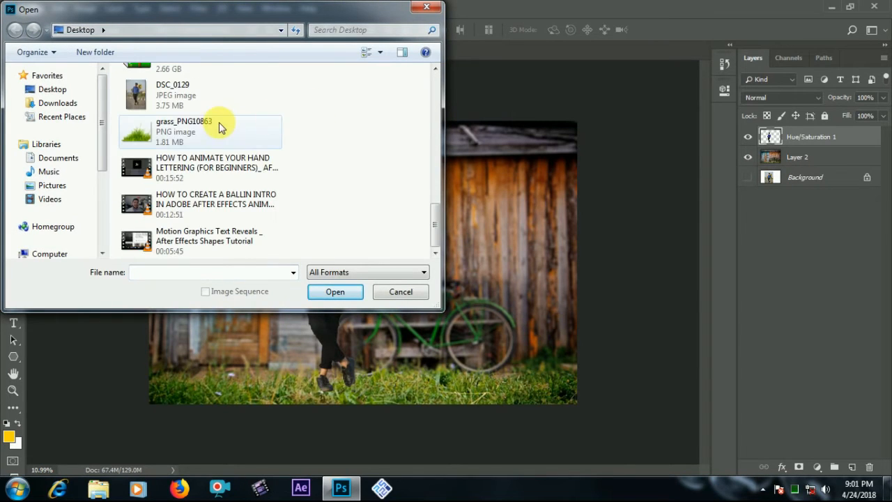
double_click(223, 127)
drag(359, 306, 240, 139)
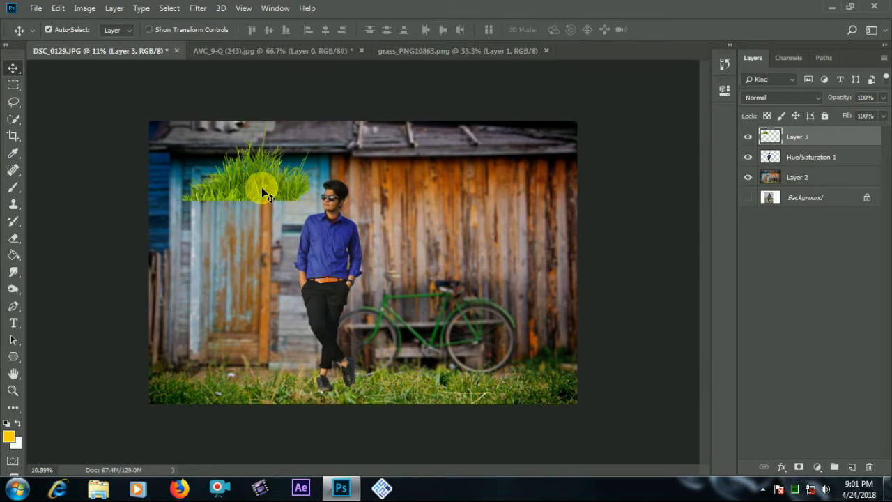
Move the grass over the man's feet and scale it down with Free Transform
drag(262, 186, 325, 394)
key(ctrl+t)
drag(370, 314, 352, 339)
drag(321, 376, 346, 376)
key(Return)
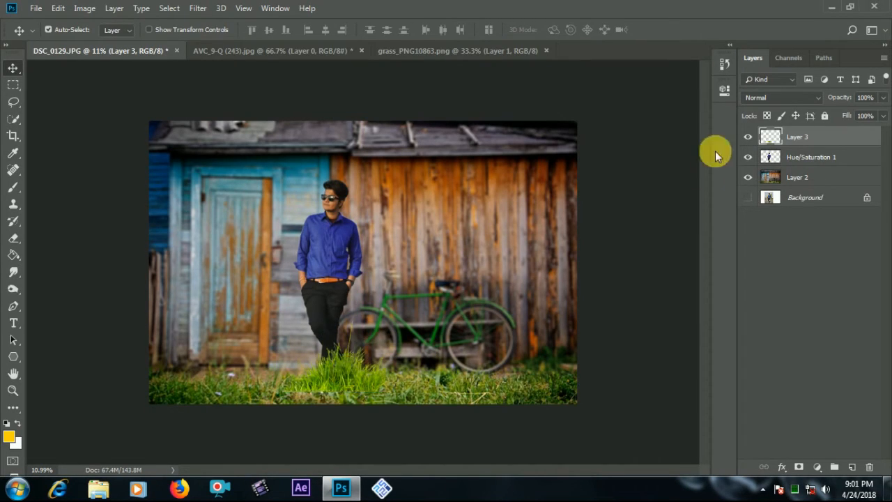
Duplicate Layer 3 as "Layer 3 copy", hide the copy and make Layer 3 active
right_click(831, 136)
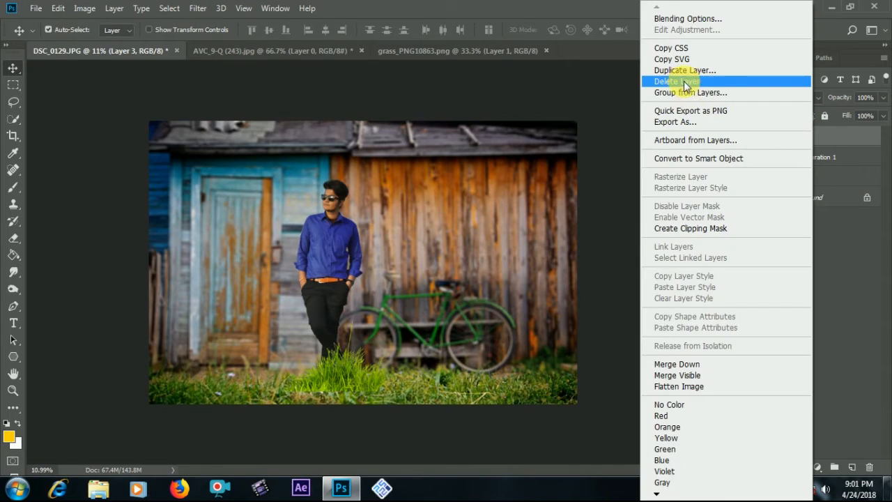
click(679, 68)
click(554, 124)
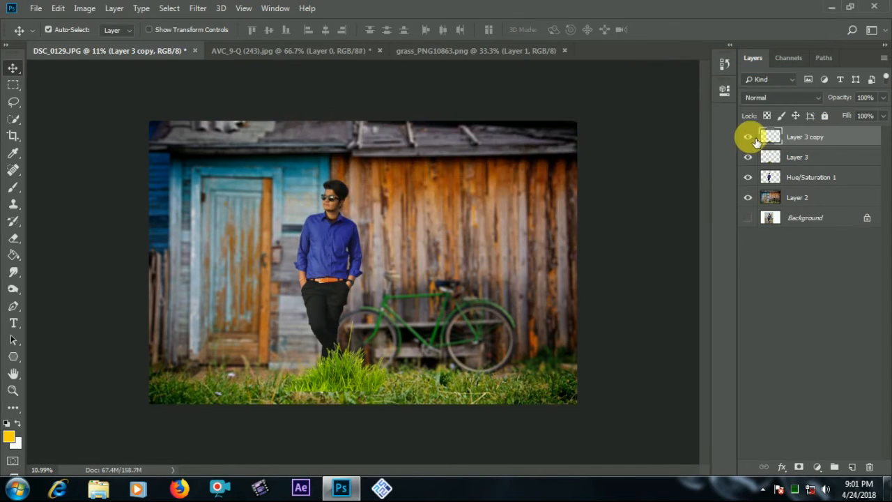
click(747, 137)
click(791, 154)
Shrink the Layer 3 grass further with Free Transform so the man's shoes show above it
scroll(347, 402, up, 5)
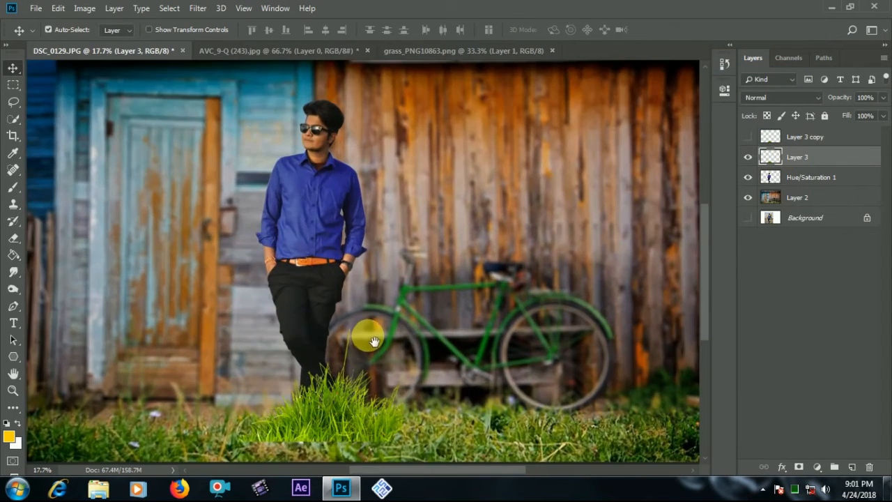
drag(367, 336, 475, 225)
click(438, 297)
drag(438, 297, 429, 302)
key(ctrl+t)
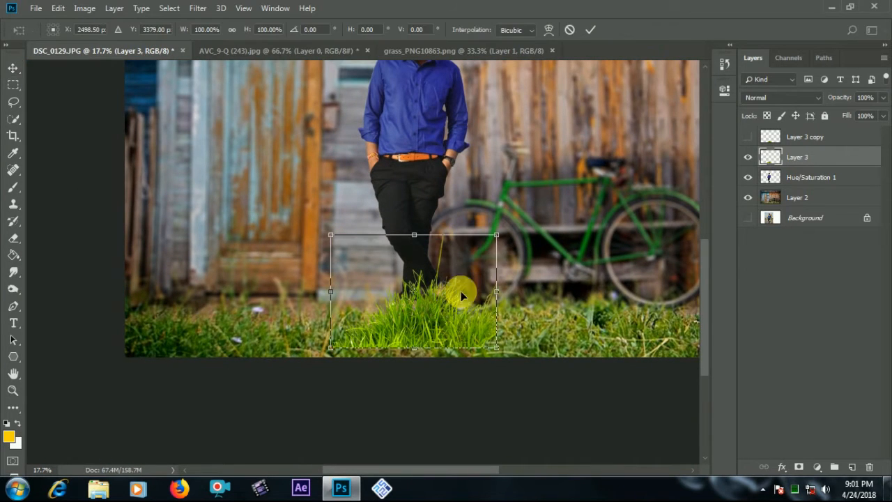
drag(498, 241, 454, 265)
Duplicate the grass clump beside the man's front shoe, stack the copy beneath Layer 3 and nudge it into place
drag(441, 339, 479, 332)
key(Return)
drag(766, 166, 763, 190)
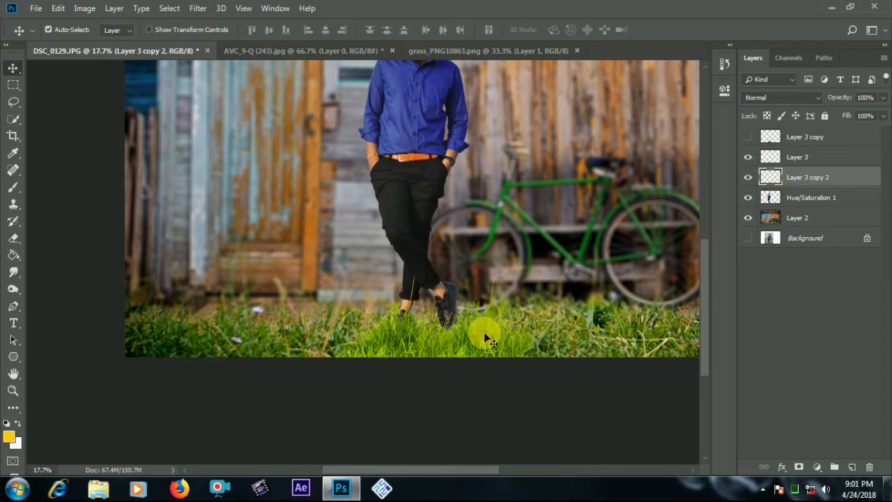
mouse_move(483, 332)
mouse_down()
mouse_move(466, 334)
mouse_move(477, 324)
mouse_up()
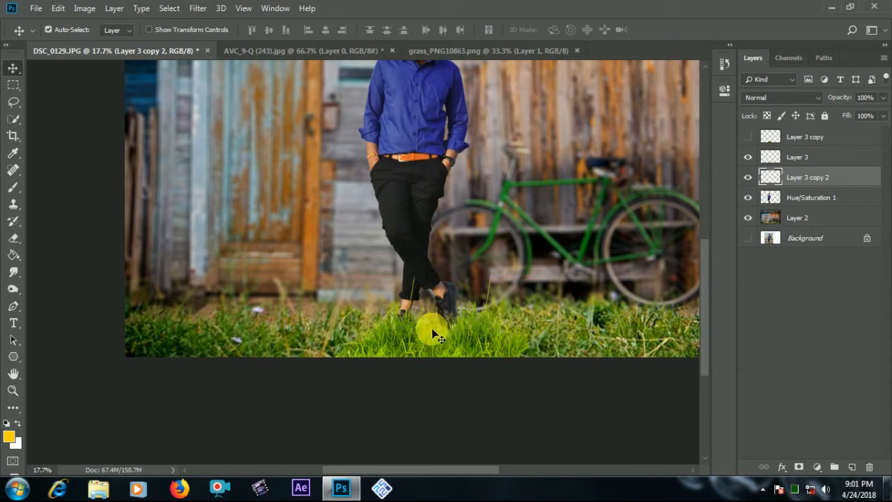
key(ctrl+0)
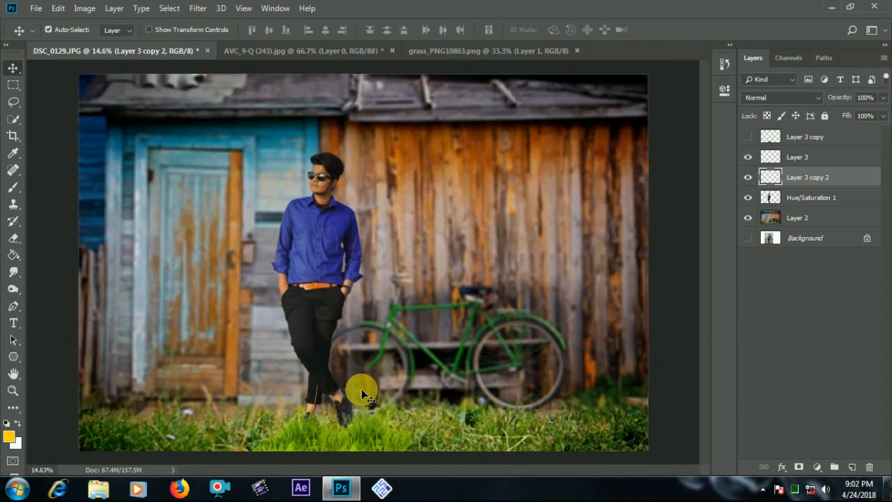
Burn the Layer 3 grass beside the shoe with the Burn tool at 150 px, Midtones range and 47% exposure
scroll(361, 389, up, 5)
click(817, 157)
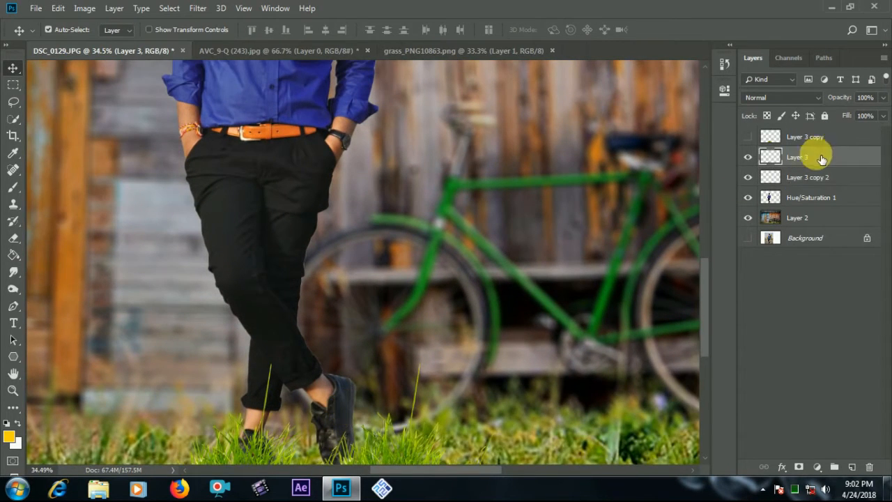
scroll(379, 229, down, 3)
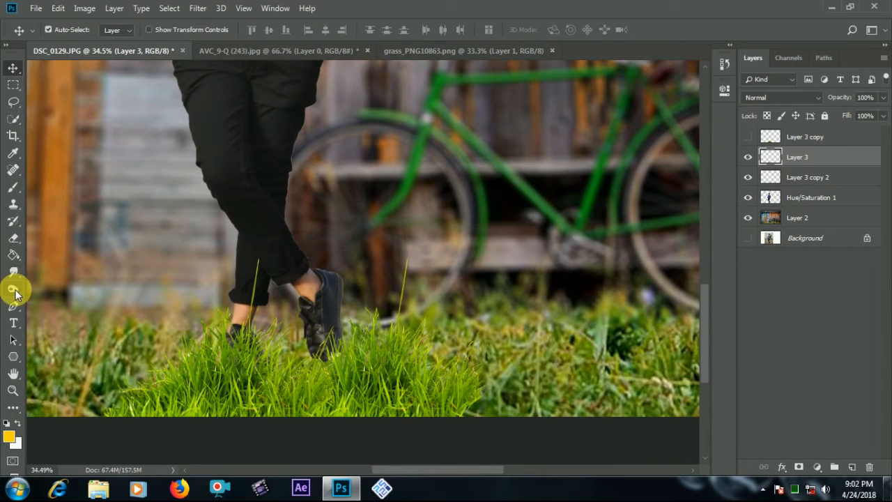
click(14, 291)
right_click(14, 291)
click(43, 303)
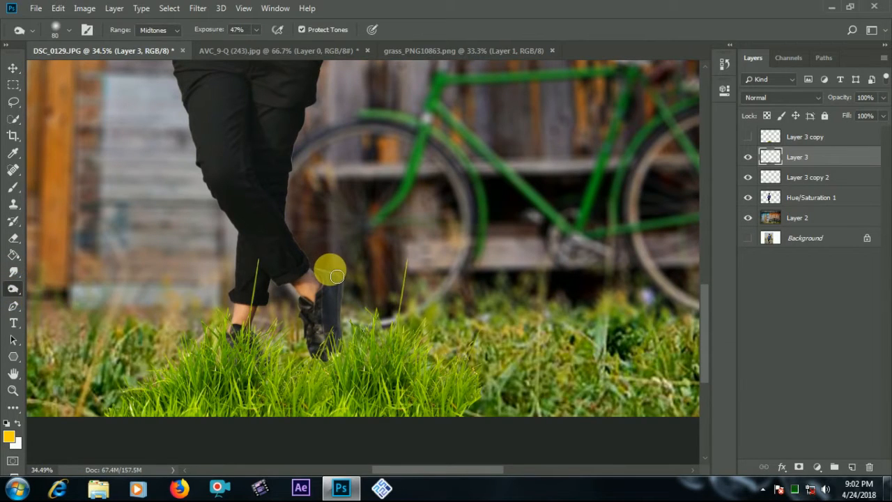
key(bracketright)
key(bracketright)
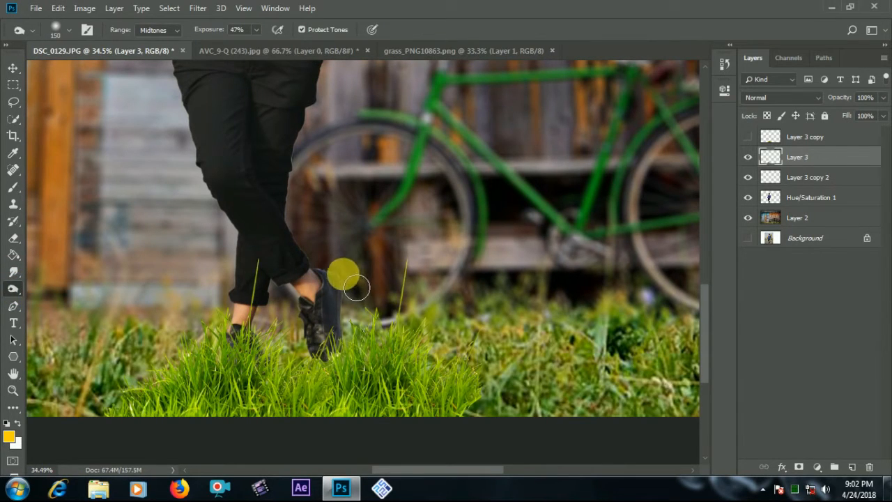
click(356, 325)
Burn the man's shoes on the Hue/Saturation 1 layer and return to the Move tool
click(803, 198)
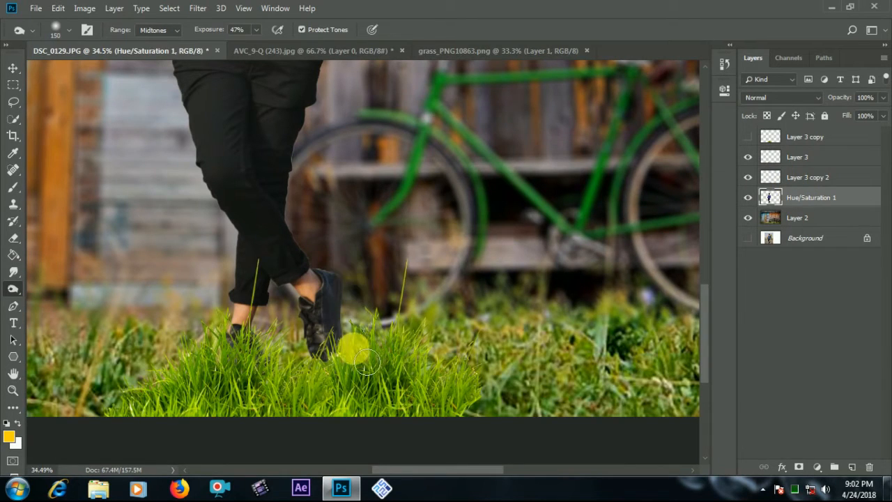
mouse_move(342, 272)
mouse_down()
mouse_move(373, 304)
mouse_move(372, 347)
mouse_move(339, 344)
mouse_move(345, 385)
mouse_move(274, 376)
mouse_up()
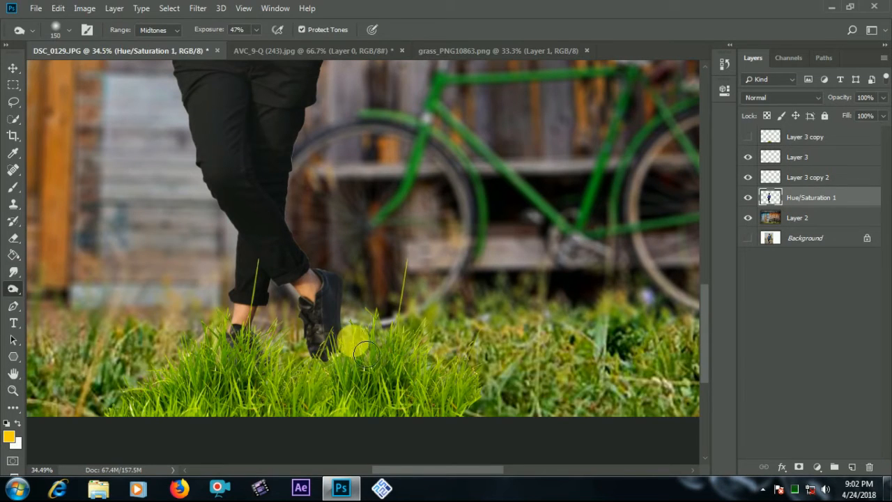
scroll(360, 342, down, 5)
key(v)
scroll(353, 333, down, 3)
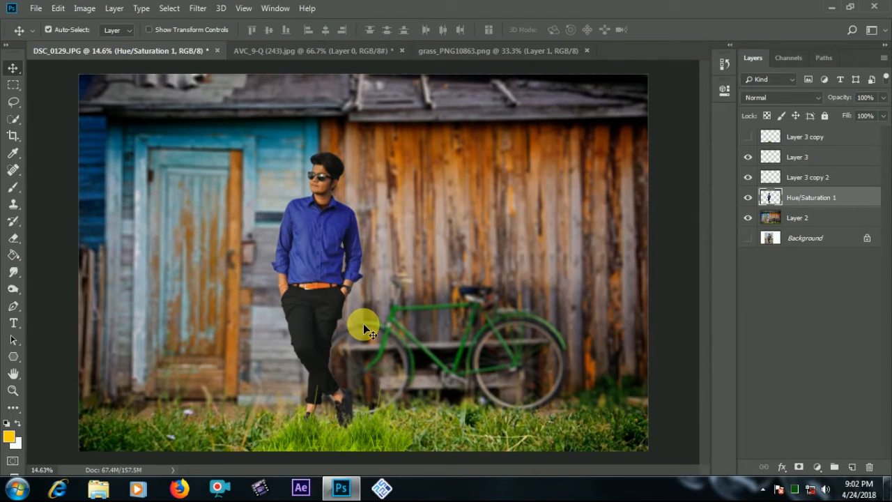
scroll(349, 302, down, 1)
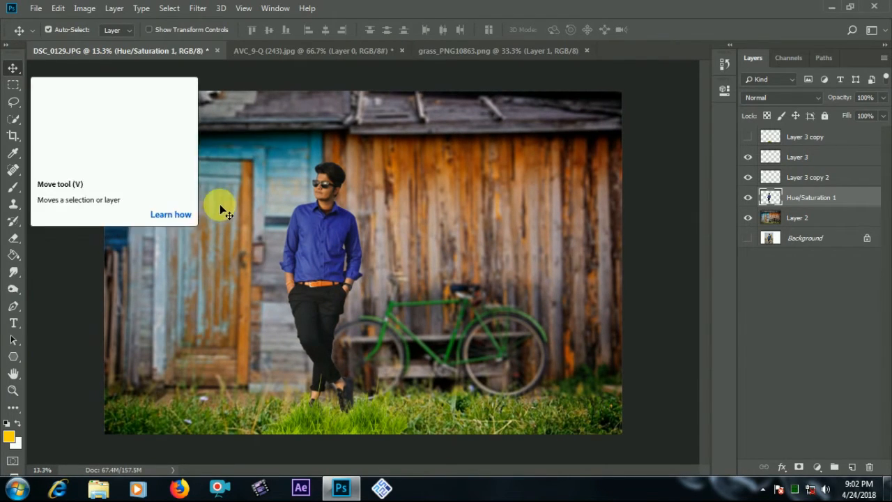
Show Layer 3 copy and move its grass up beside the man's waist, in front of the door
click(747, 137)
click(783, 143)
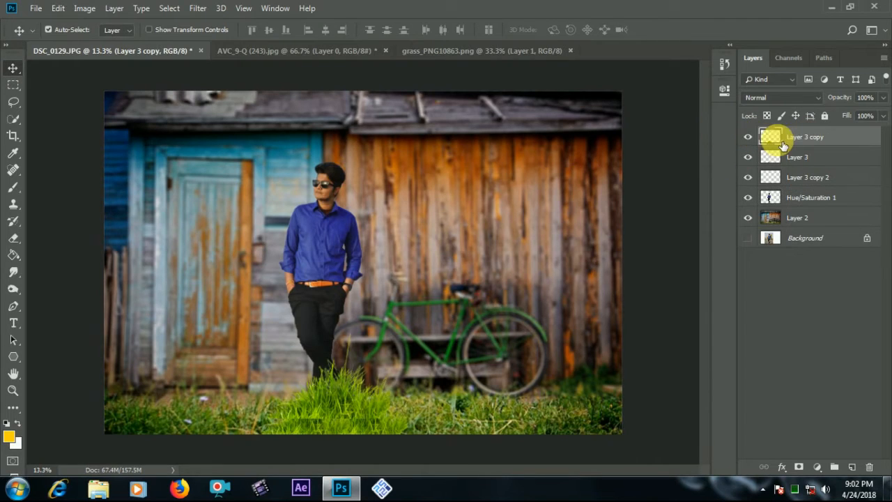
drag(340, 393, 293, 196)
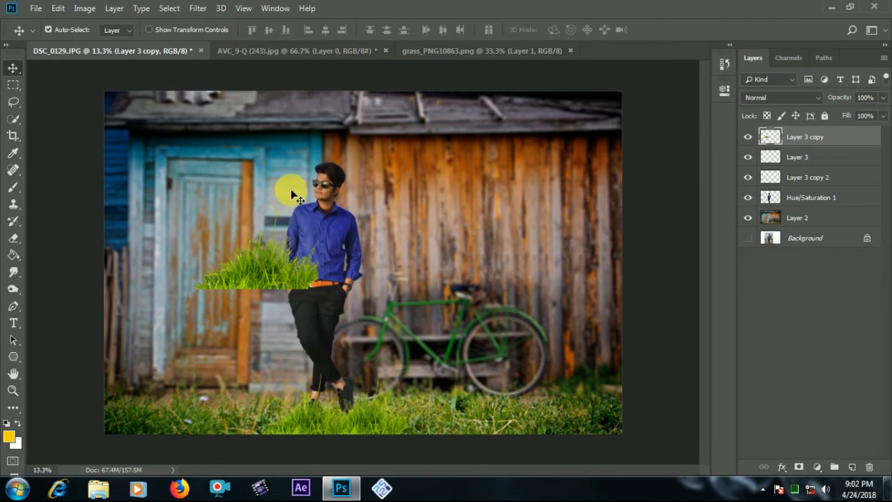
Apply a Gaussian Blur to the Layer 3 copy grass, adjusting the radius for a soft foreground look
click(198, 9)
mouse_move(346, 169)
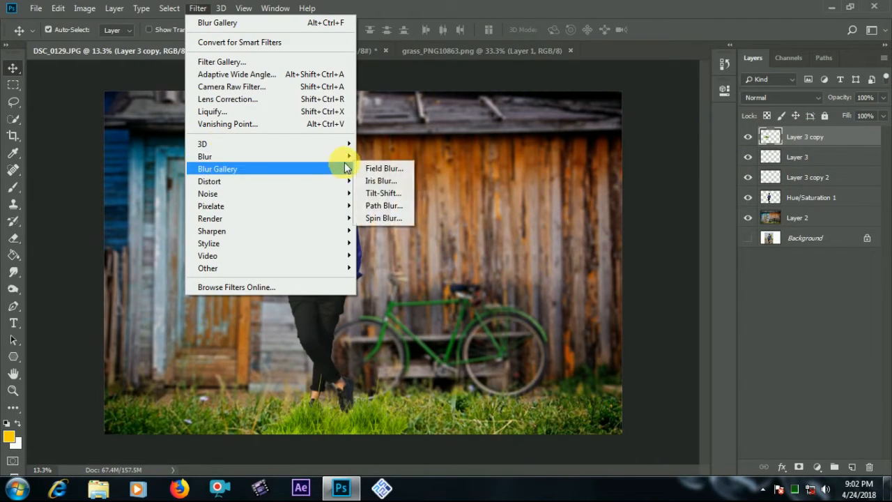
click(380, 205)
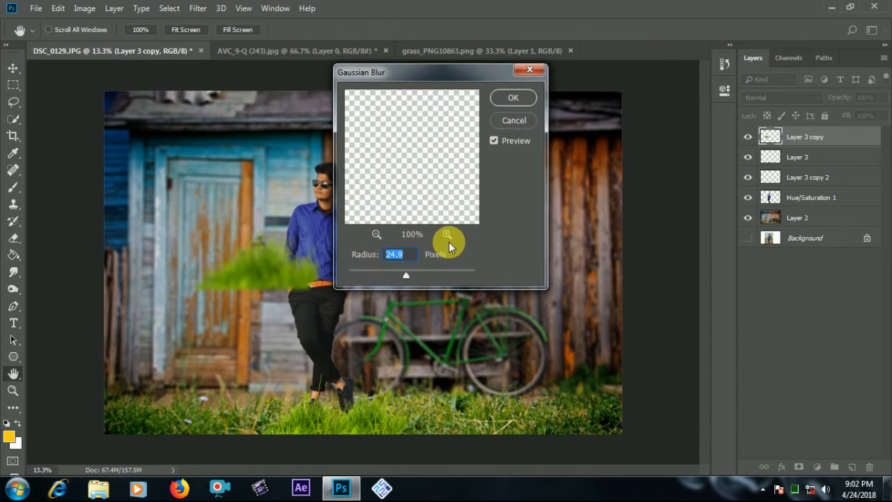
drag(413, 272, 399, 275)
click(513, 99)
Scale the blurred grass to about 168% with Free Transform and place it in the lower-left corner of the photo
click(58, 8)
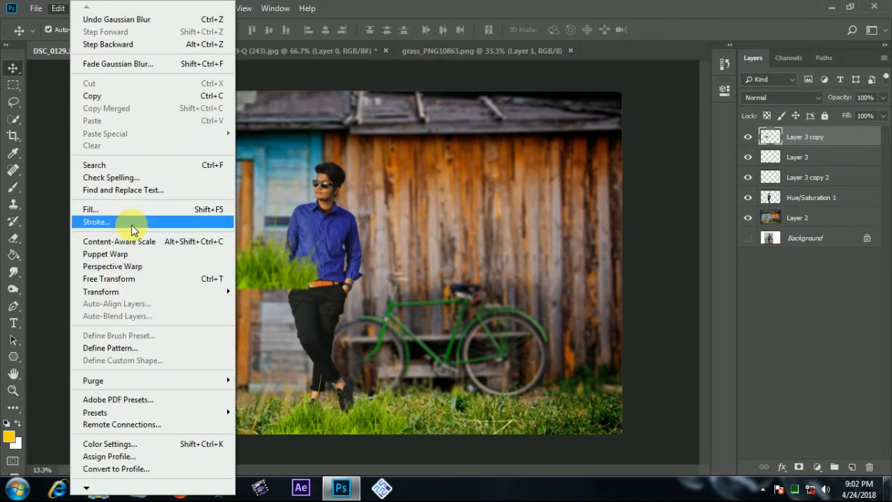
click(139, 278)
drag(317, 292, 403, 346)
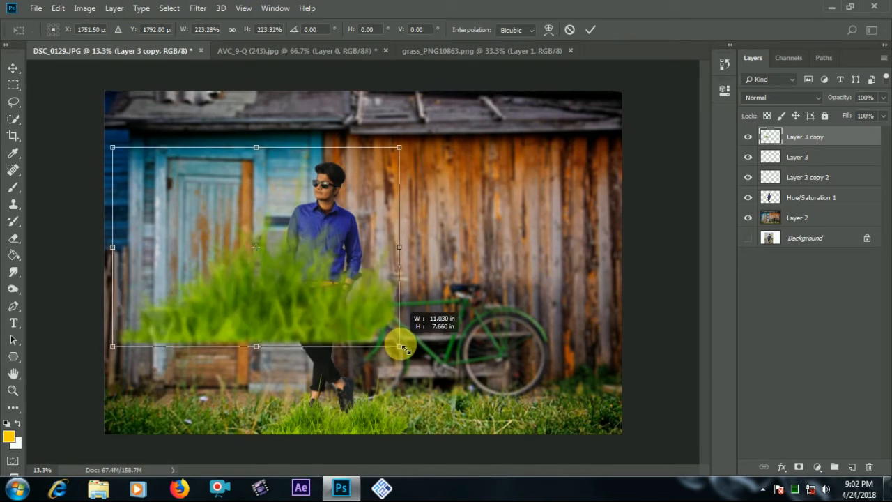
drag(358, 259, 260, 408)
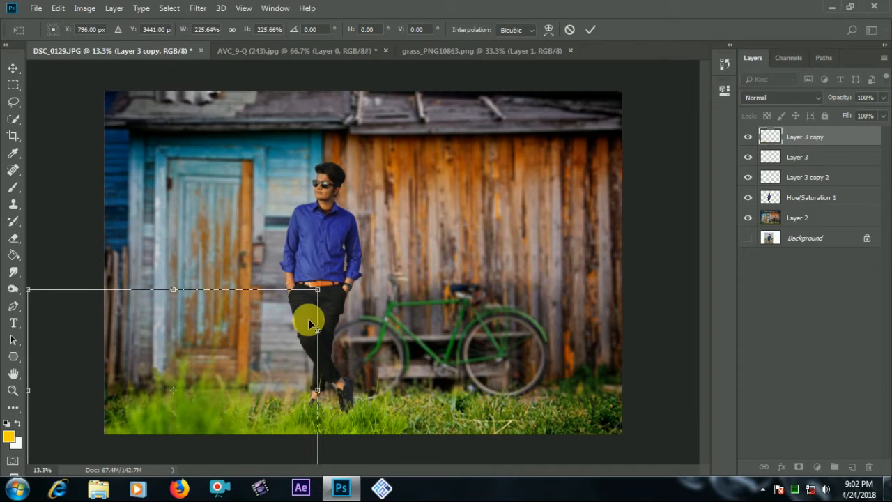
drag(318, 290, 295, 336)
drag(242, 413, 220, 433)
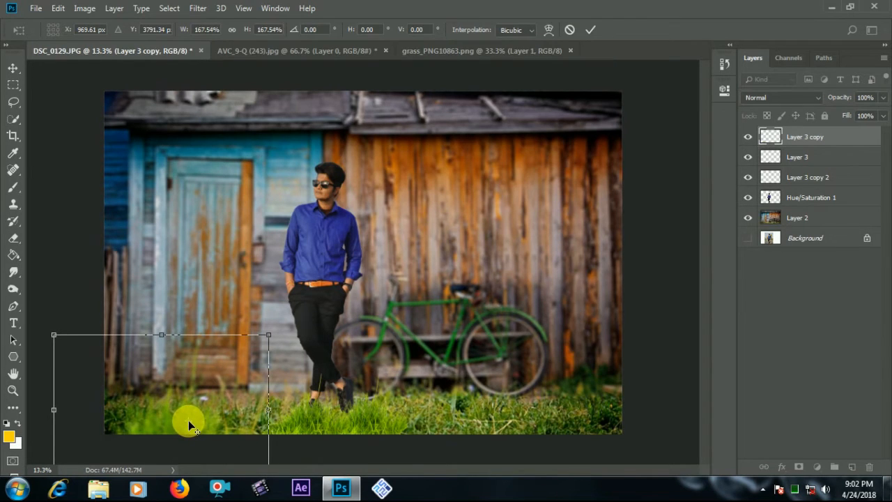
key(Return)
Place three duplicates of the blurred grass side by side along the bottom edge of the photo
drag(169, 421, 305, 422)
drag(272, 417, 608, 439)
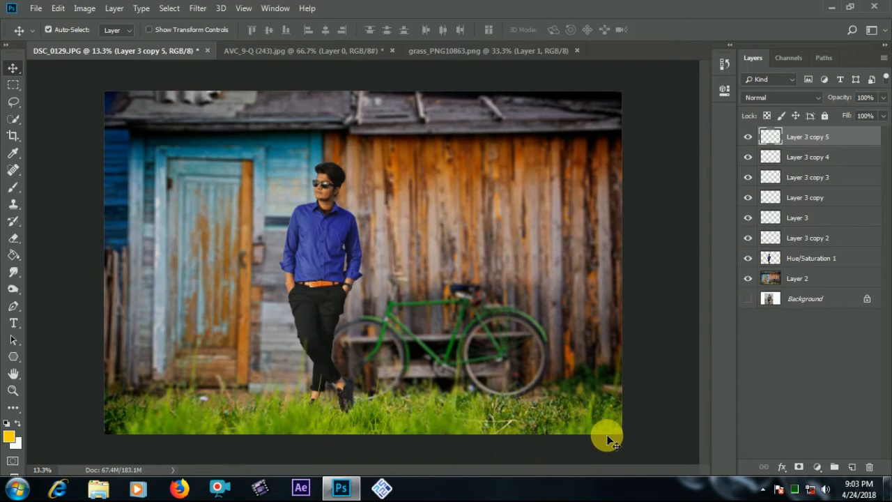
scroll(367, 343, up, 4)
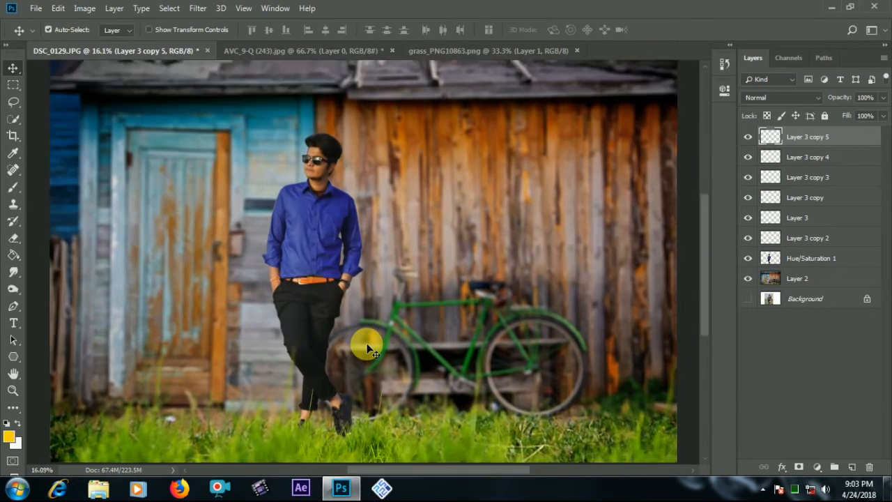
scroll(335, 375, down, 1)
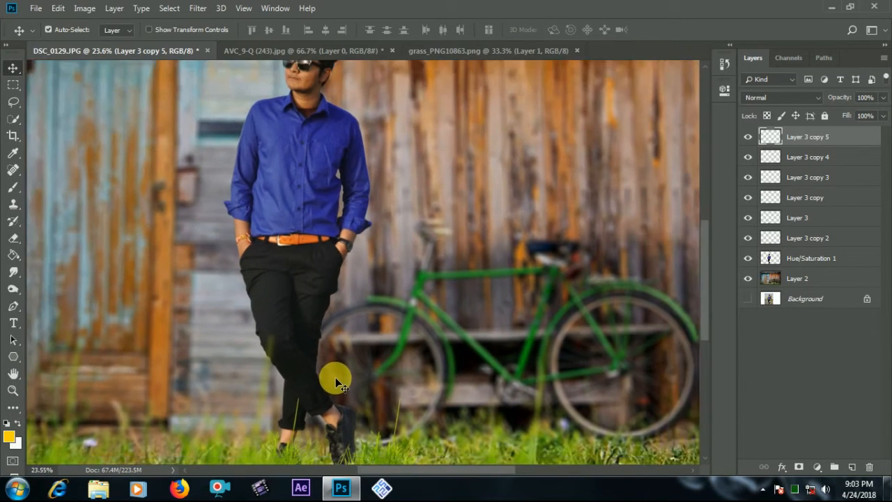
scroll(335, 375, down, 1)
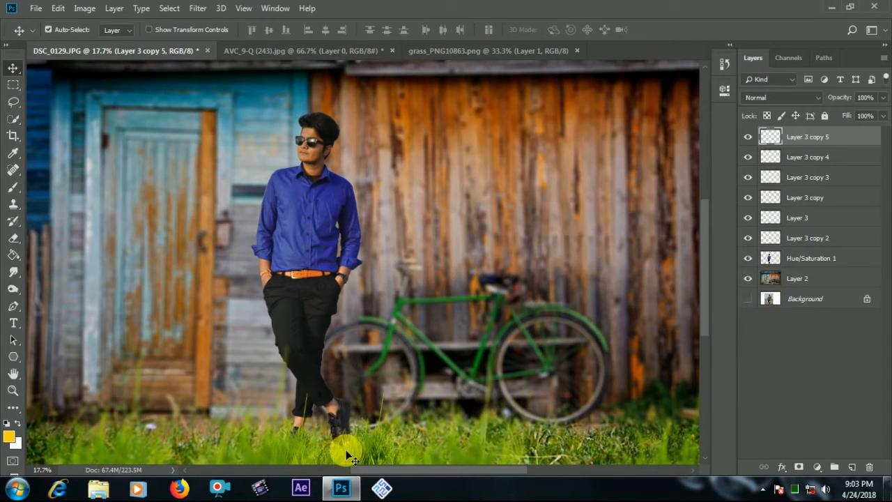
Duplicate the sharp grass clump beside the man's front shoe, stack the copy beneath Layer 3 copy 2 and shift it over against the shoe
scroll(346, 449, up, 6)
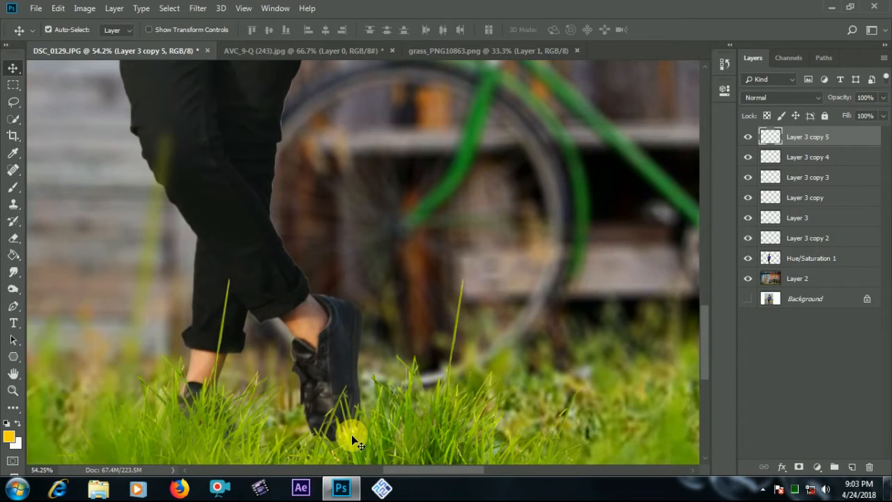
scroll(351, 434, down, 4)
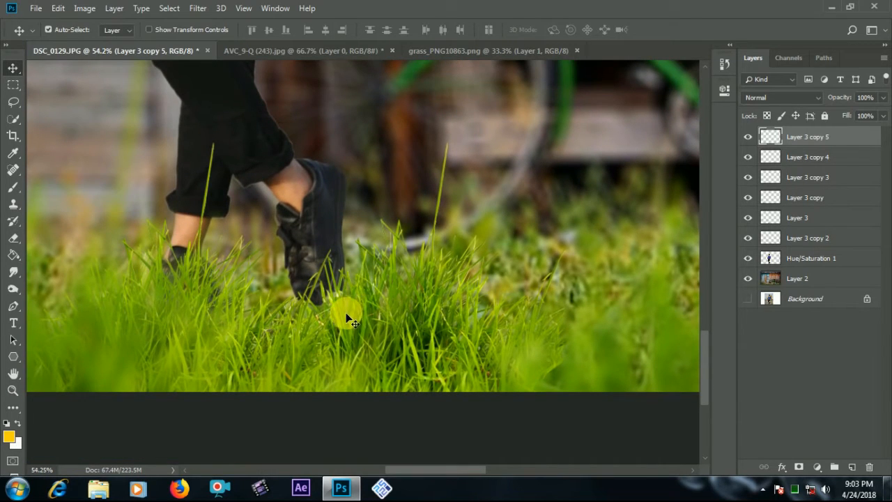
right_click(348, 318)
click(352, 315)
drag(357, 307, 334, 291)
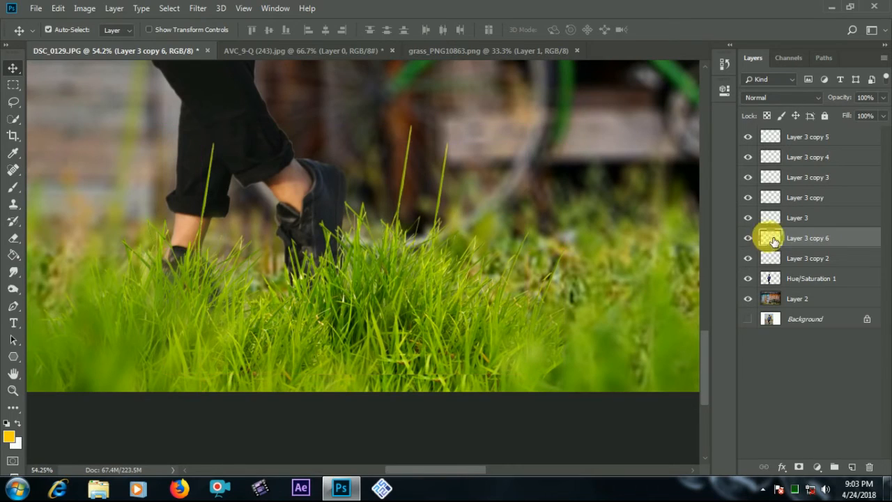
drag(767, 238, 794, 263)
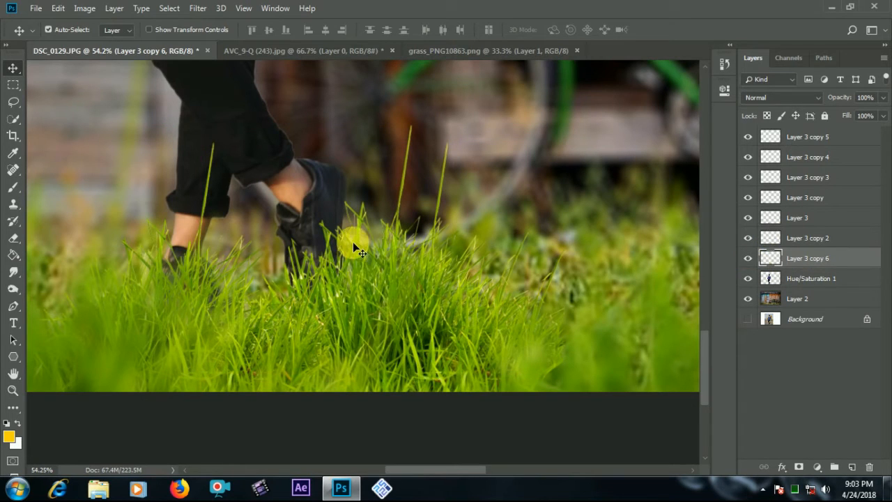
drag(354, 243, 319, 248)
scroll(323, 249, down, 5)
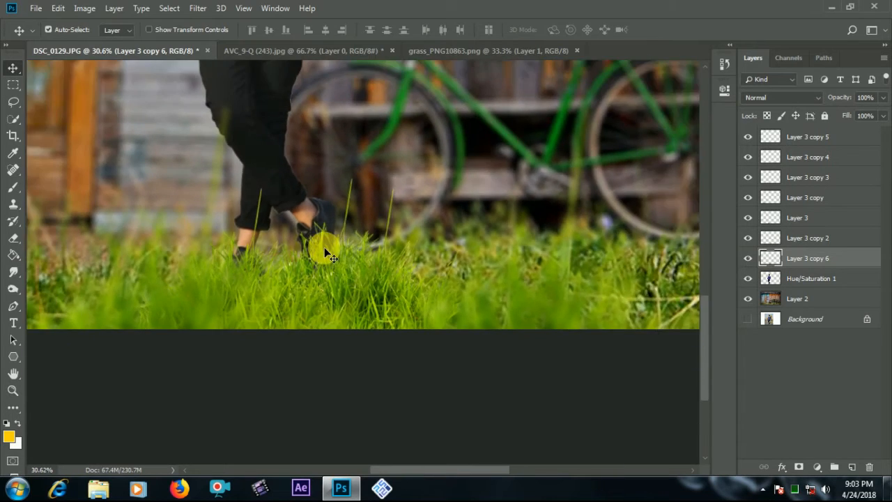
scroll(325, 248, down, 1)
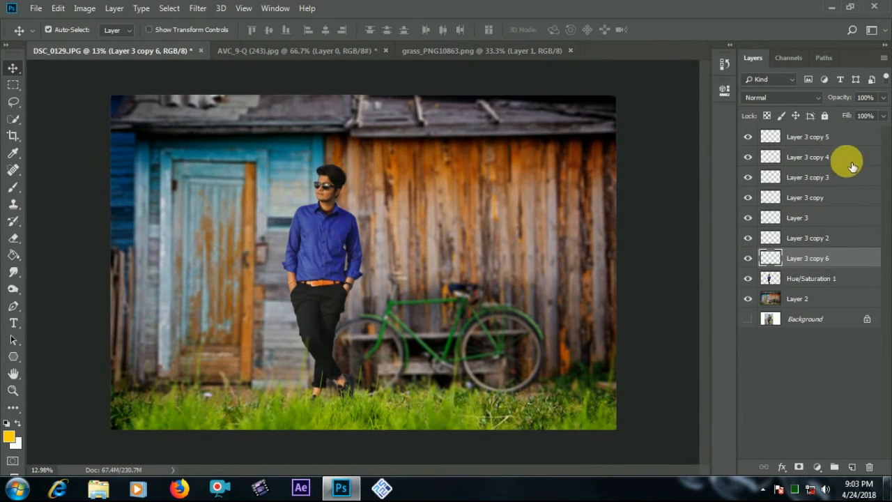
Merge all layers from Layer 3 copy 5 down to Layer 2, leaving out the Background
click(847, 137)
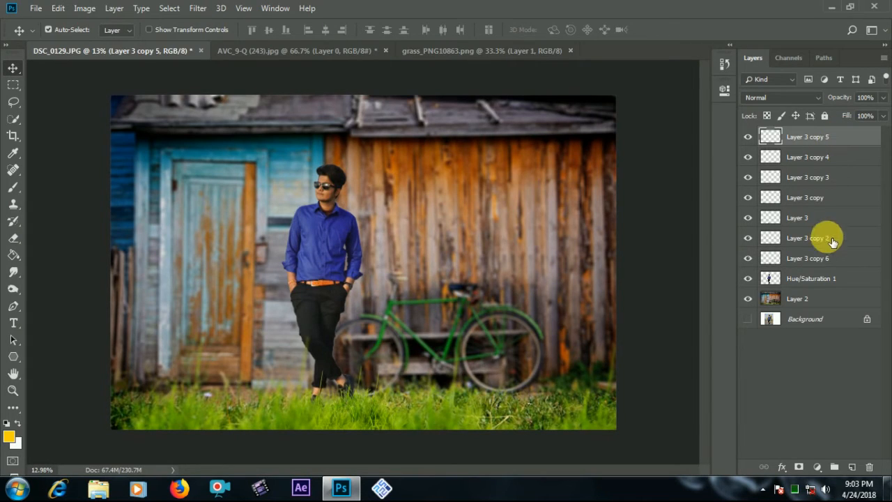
shift+click(819, 301)
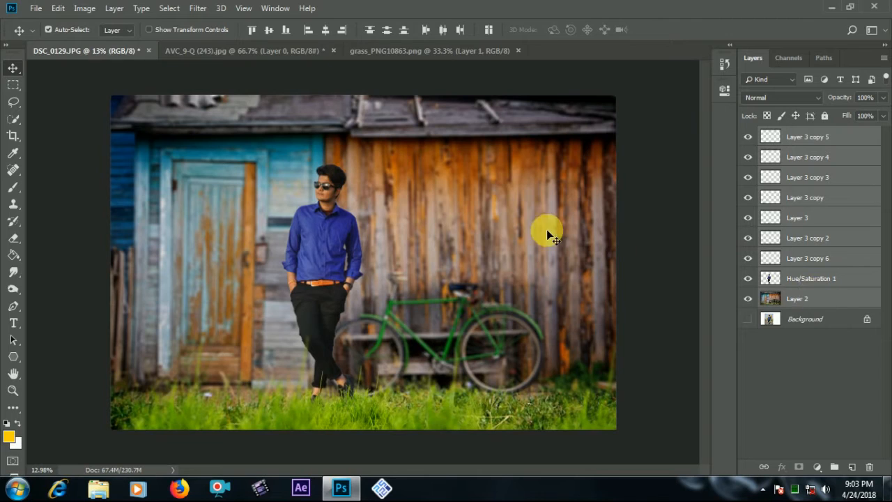
right_click(796, 289)
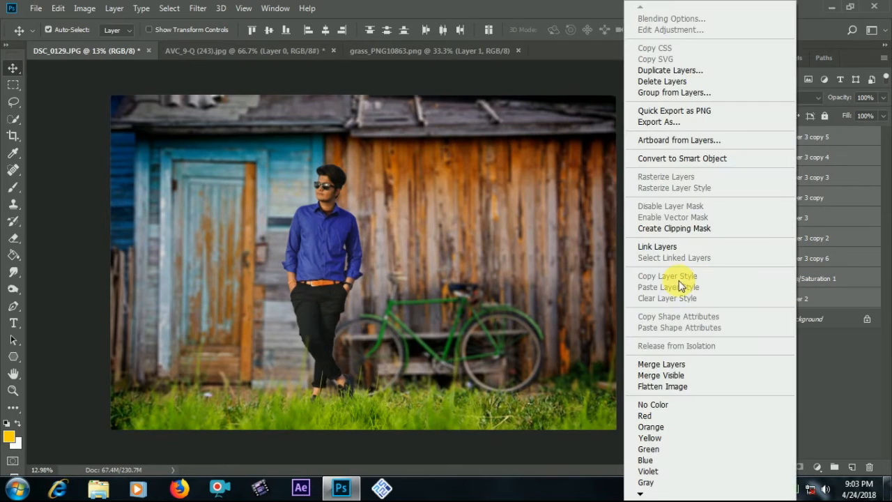
click(652, 366)
Crop the merged image to the existing canvas bounds with Delete Cropped Pixels enabled, and return to the Move tool
scroll(233, 178, up, 2)
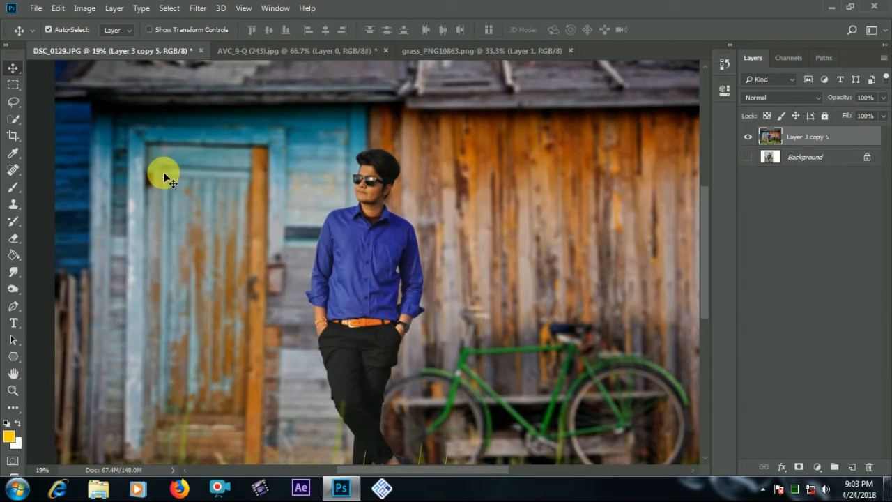
scroll(163, 171, down, 2)
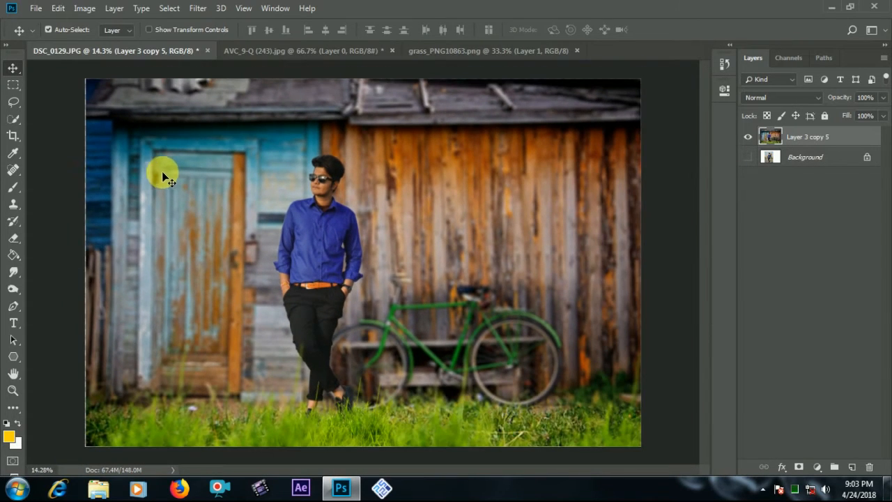
click(14, 136)
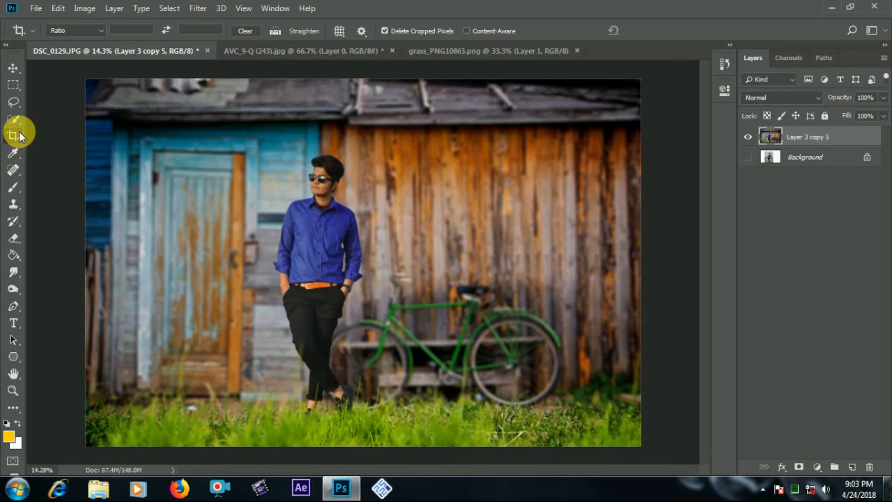
key(v)
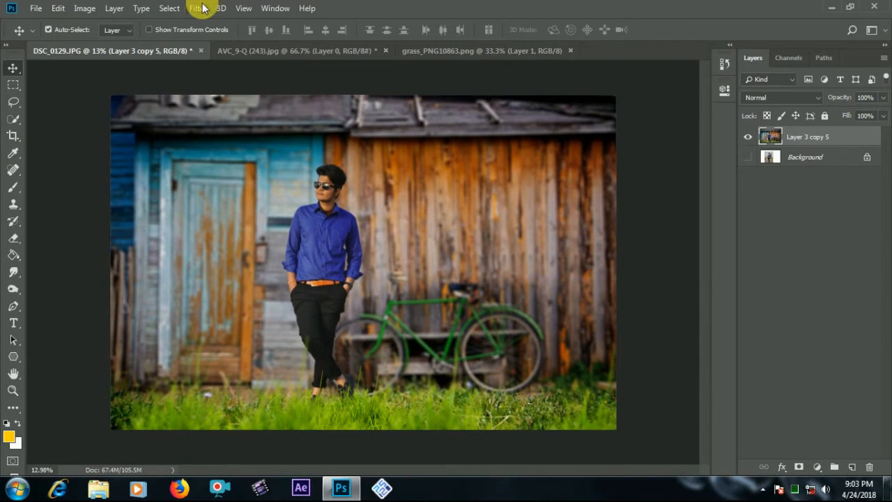
Open the merged layer in the Camera Raw Filter and cool the white balance to a temperature of -15
click(199, 7)
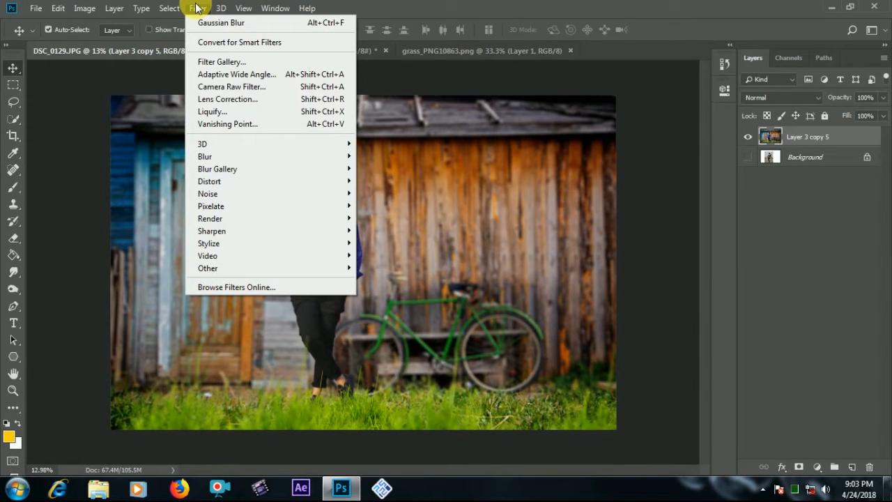
click(196, 8)
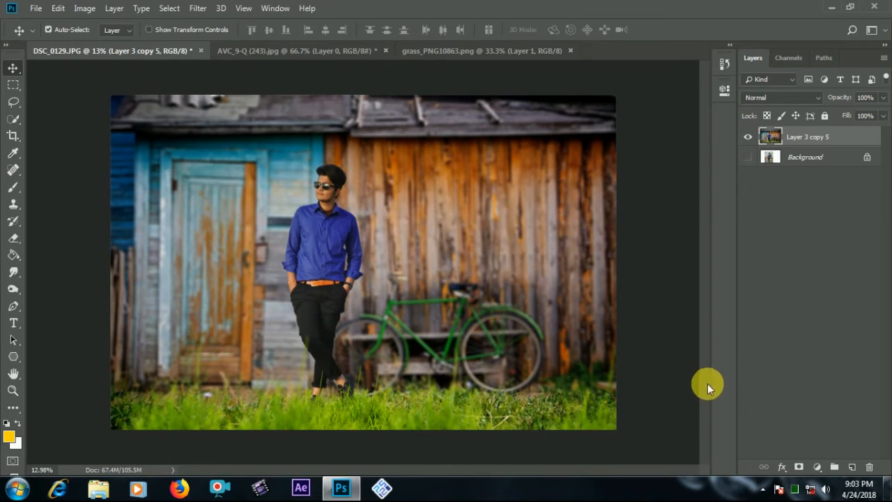
click(198, 9)
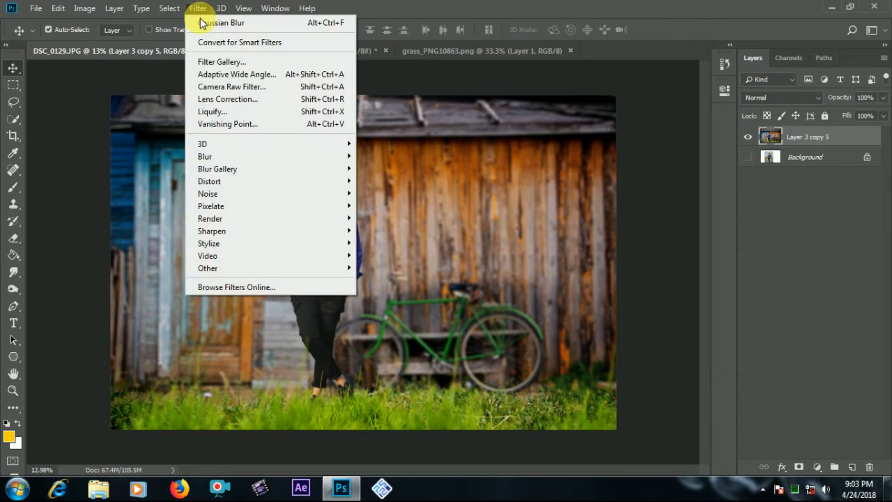
click(212, 86)
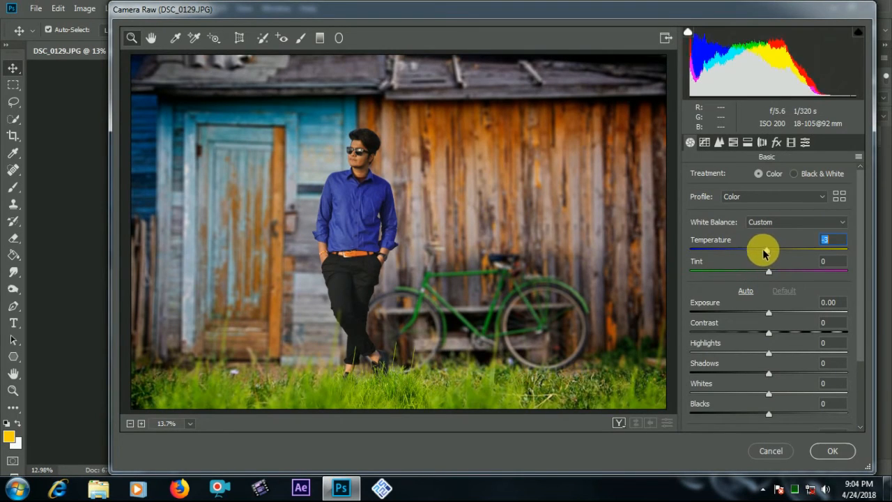
drag(765, 254, 756, 247)
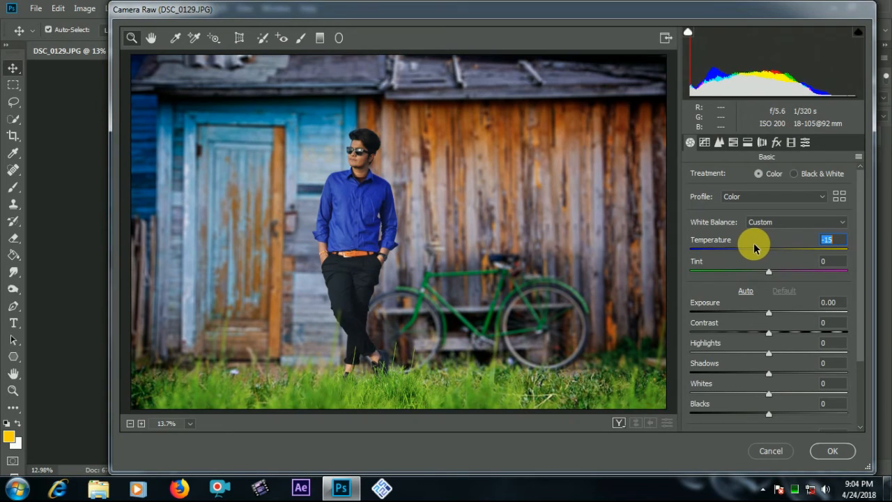
Set the HSL hue adjustments to Blues -30, Greens -100 and Aquas +86
click(734, 143)
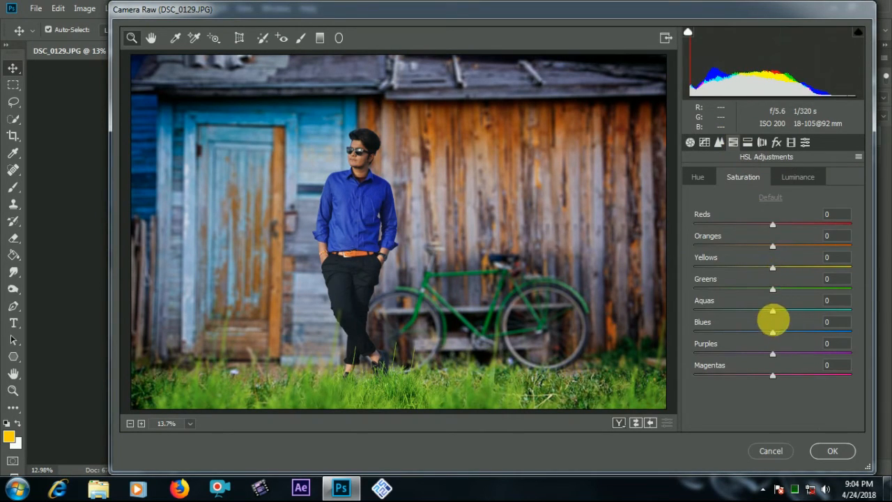
drag(770, 332, 742, 325)
click(699, 176)
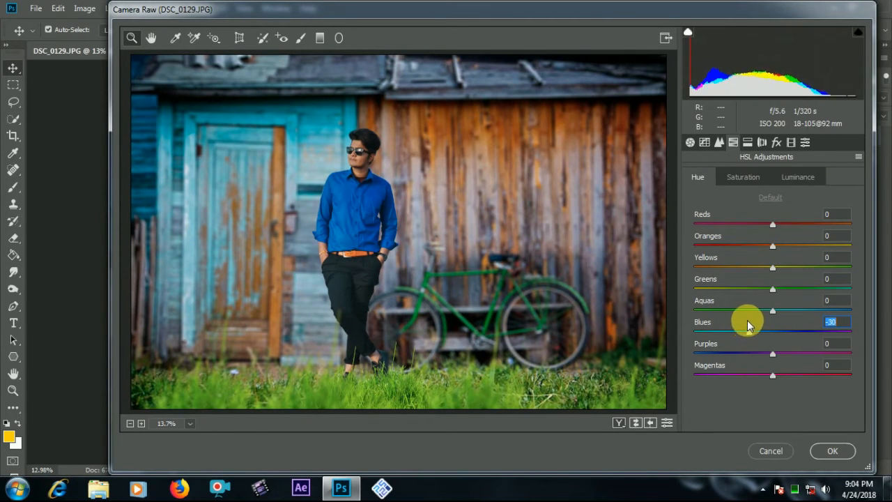
drag(770, 289, 689, 277)
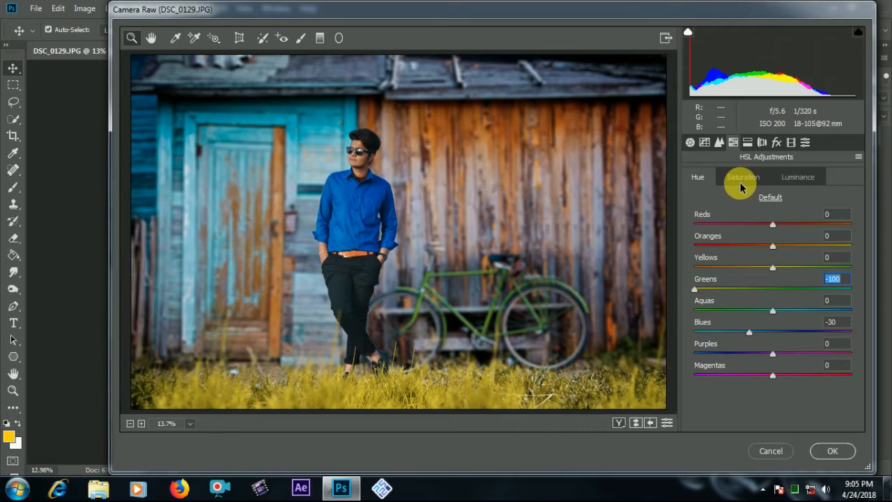
drag(771, 310, 843, 301)
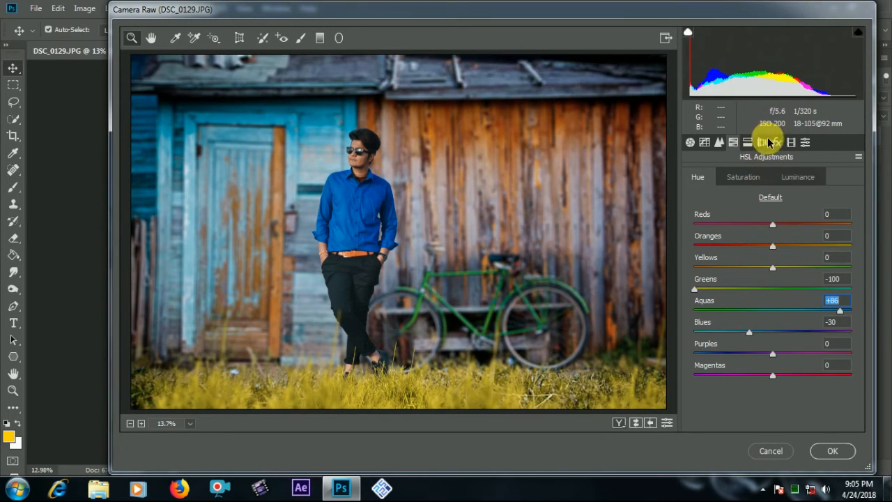
Try a post-crop vignette with amount -100, midpoint 4, roundness -26 and feather 74, and reset its amount to 0
click(775, 142)
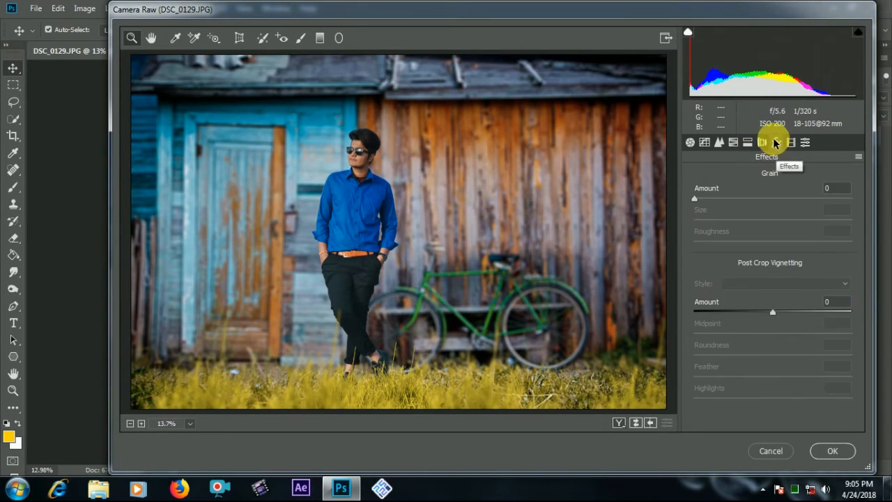
drag(772, 312, 660, 289)
drag(767, 336, 808, 376)
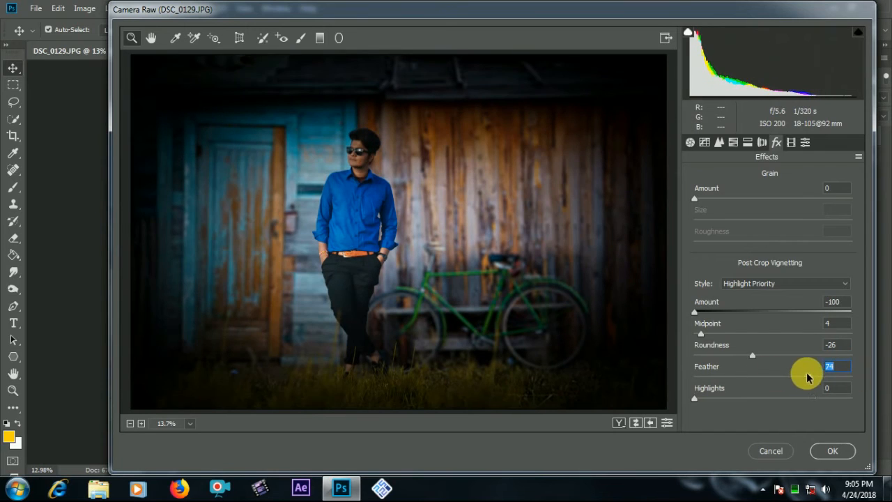
drag(711, 313, 772, 315)
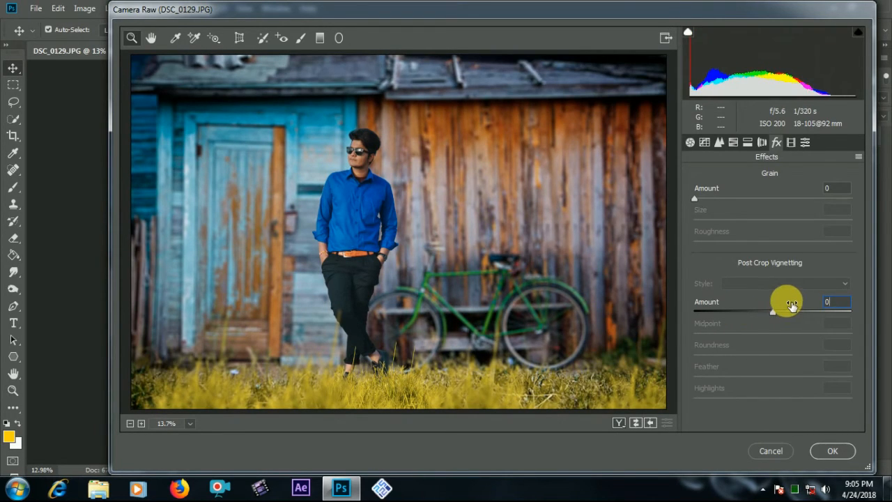
click(748, 142)
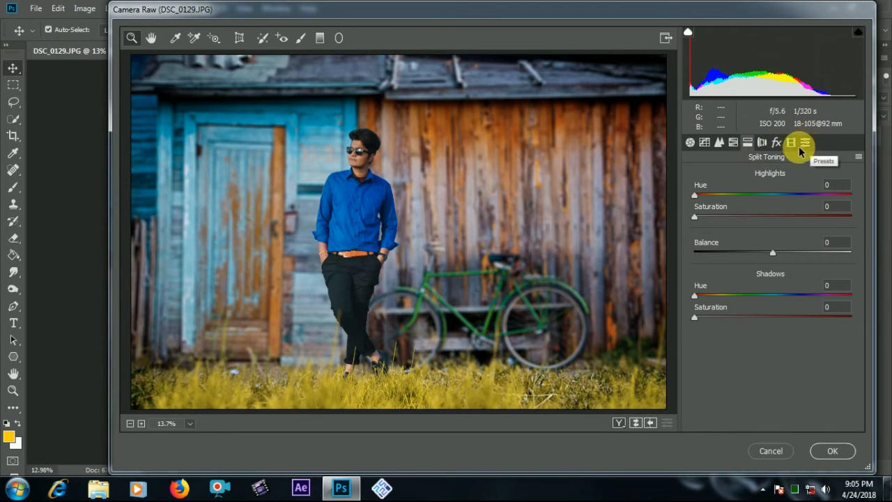
click(737, 144)
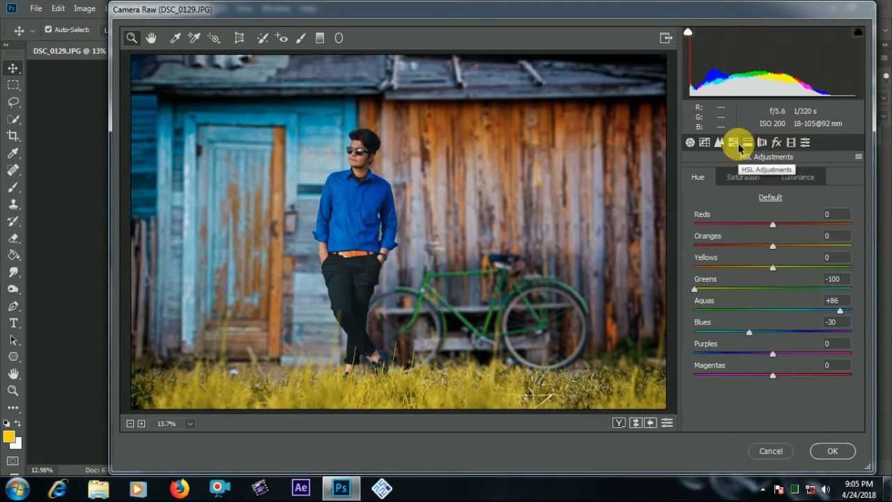
click(718, 143)
click(705, 143)
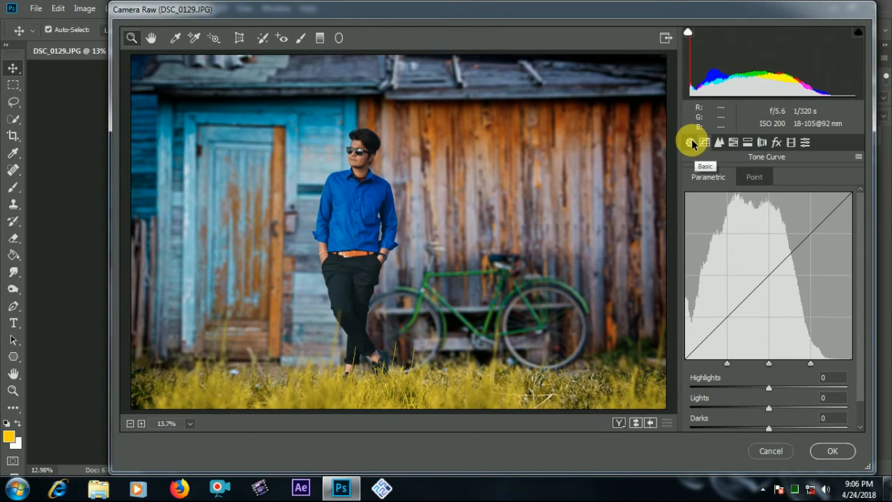
click(748, 143)
click(794, 143)
click(805, 143)
click(791, 143)
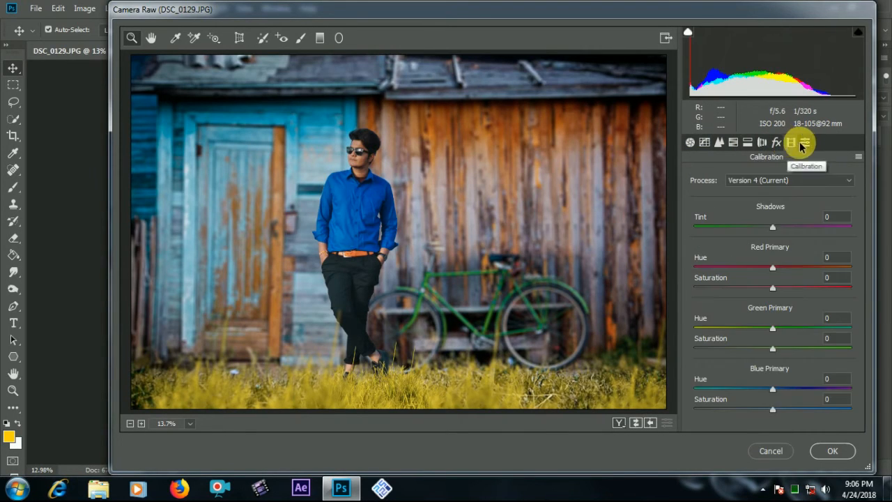
click(804, 143)
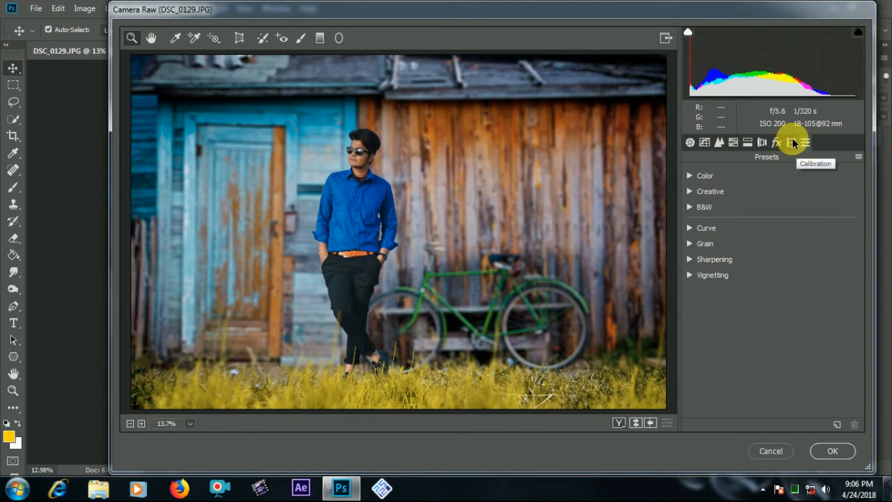
click(794, 143)
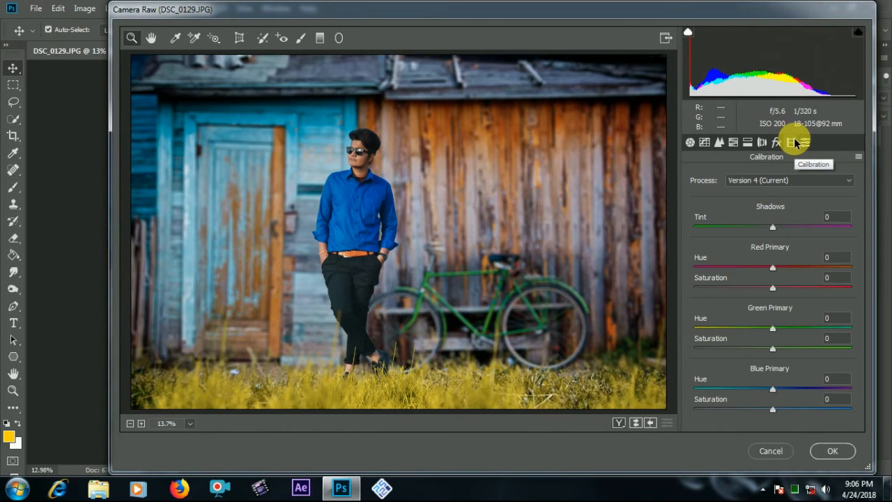
click(805, 142)
Set the camera calibration to shadows tint +10, green primary hue +3 and saturation +2, and blue primary hue +2
click(798, 142)
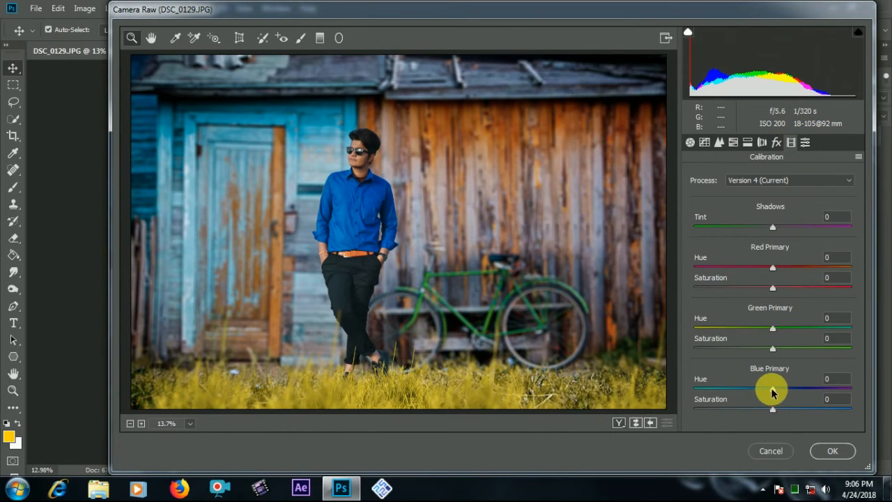
mouse_move(764, 391)
mouse_down()
mouse_move(760, 382)
mouse_move(820, 384)
mouse_move(774, 390)
mouse_move(765, 384)
mouse_move(781, 383)
mouse_move(709, 375)
mouse_move(781, 380)
mouse_move(774, 383)
mouse_up()
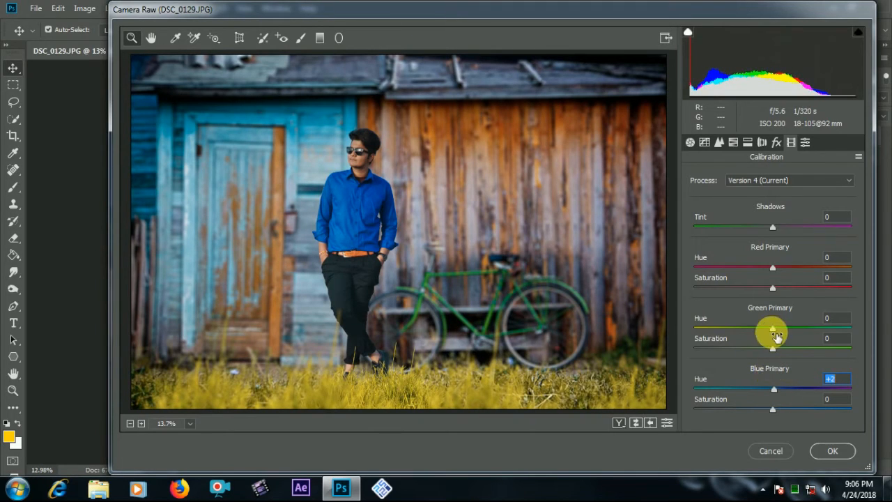
mouse_move(777, 335)
mouse_down()
mouse_move(783, 339)
mouse_move(745, 330)
mouse_move(852, 328)
mouse_move(748, 334)
mouse_move(688, 325)
mouse_move(834, 335)
mouse_move(717, 337)
mouse_move(787, 335)
mouse_move(766, 336)
mouse_move(774, 339)
mouse_move(755, 349)
mouse_move(774, 350)
mouse_up()
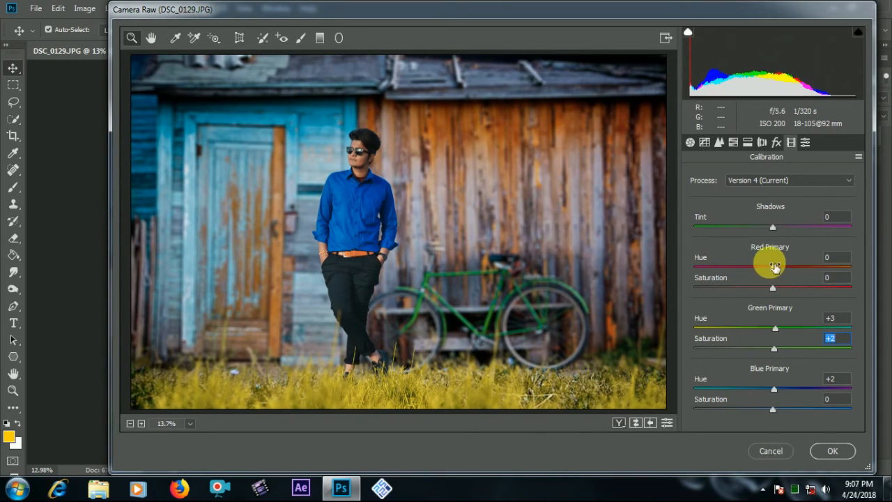
drag(770, 231, 772, 255)
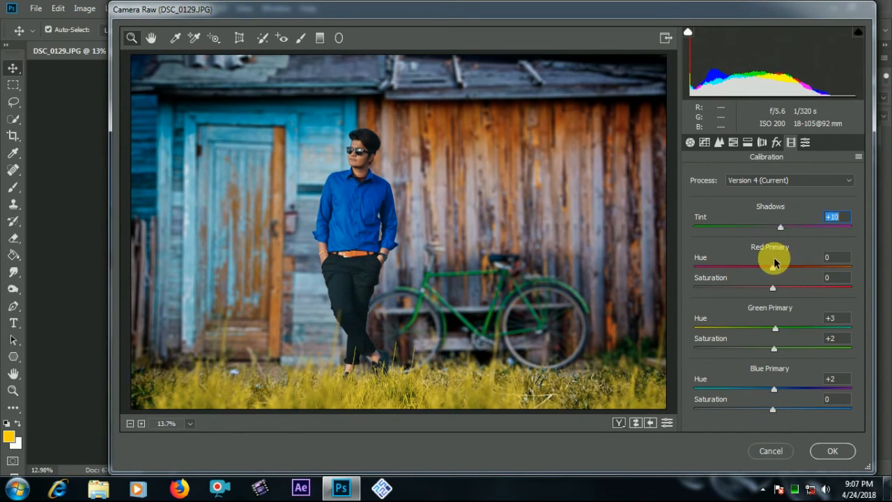
Split-tone the image with highlights at hue 66 and saturation 21, and shadows at hue 227 and saturation 6
click(748, 143)
drag(707, 194, 711, 218)
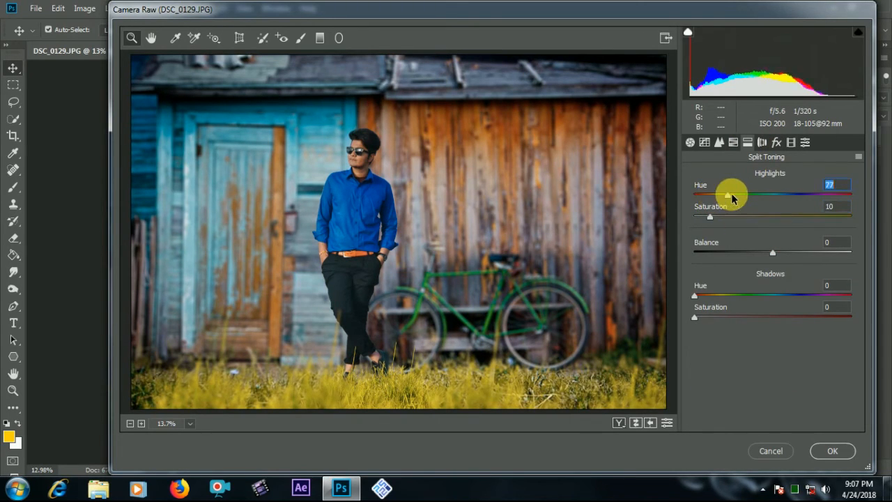
drag(710, 216, 723, 196)
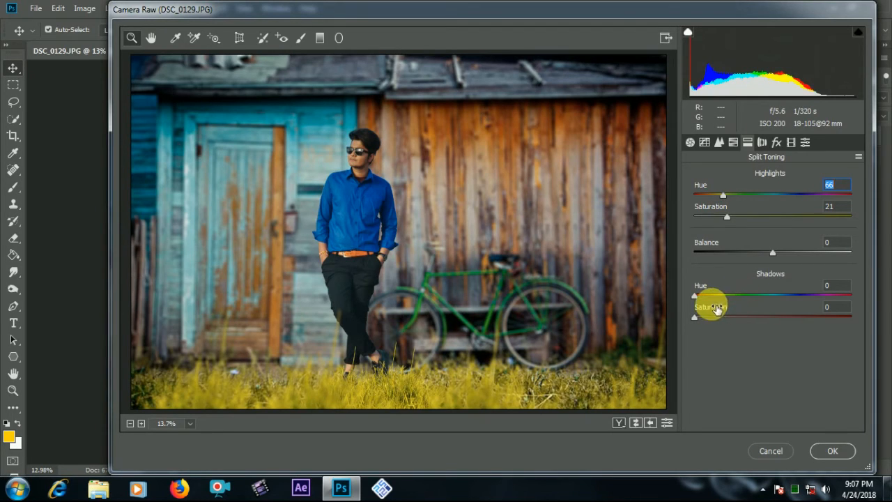
drag(695, 295, 794, 307)
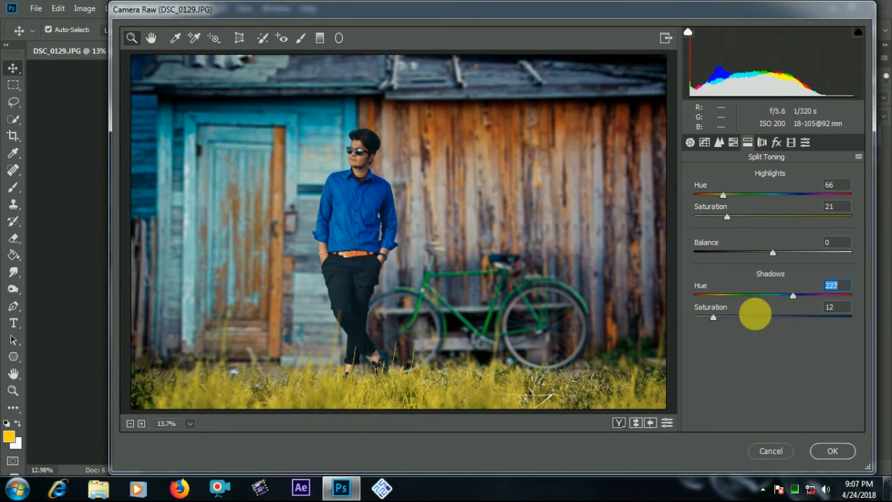
mouse_move(713, 318)
mouse_down()
mouse_move(741, 315)
mouse_move(688, 315)
mouse_move(705, 317)
mouse_up()
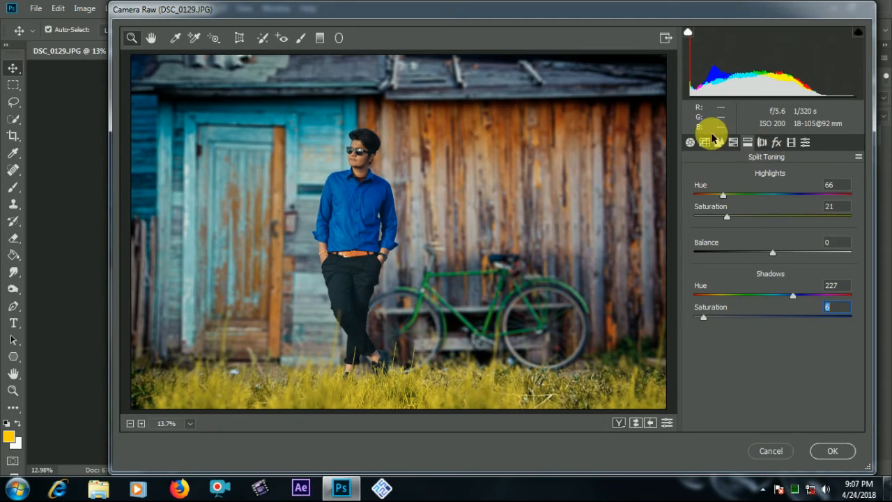
Set the basic adjustments to exposure -0.15, contrast +1, highlights +1, shadows +12, whites -24, blacks +14 and clarity +7
click(689, 143)
drag(772, 314, 780, 409)
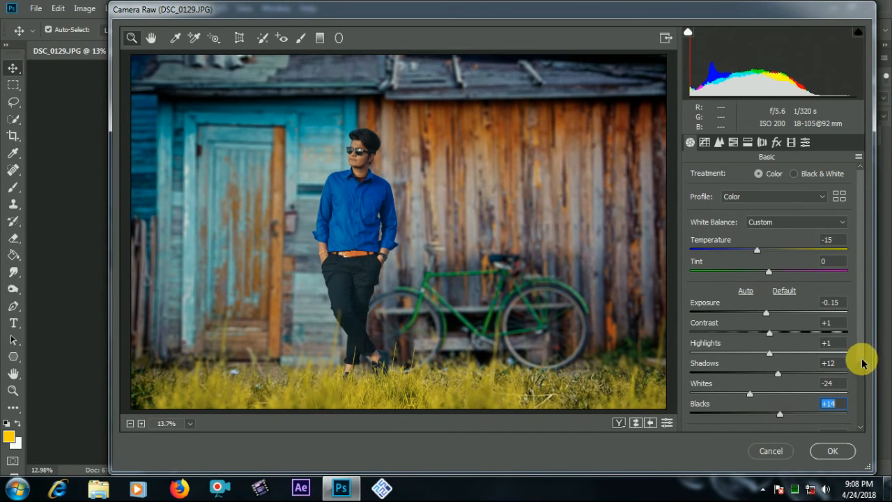
drag(860, 358, 857, 418)
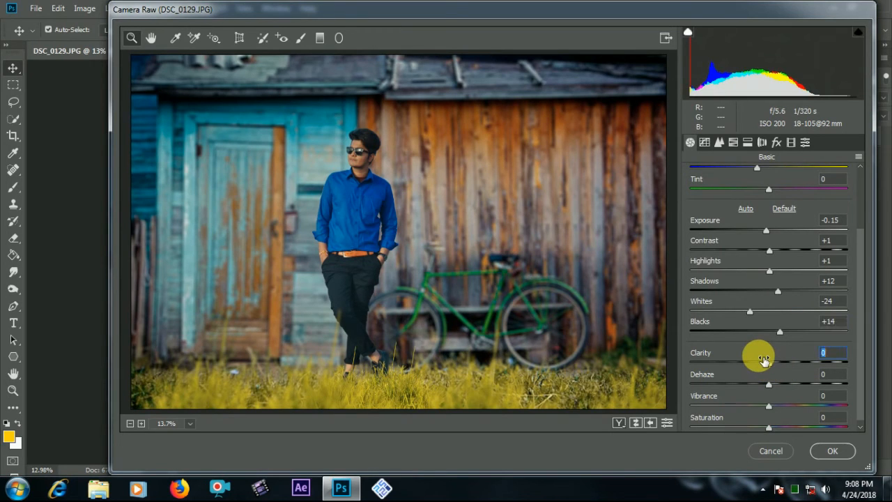
mouse_move(764, 360)
mouse_down()
mouse_move(752, 361)
mouse_move(767, 358)
mouse_up()
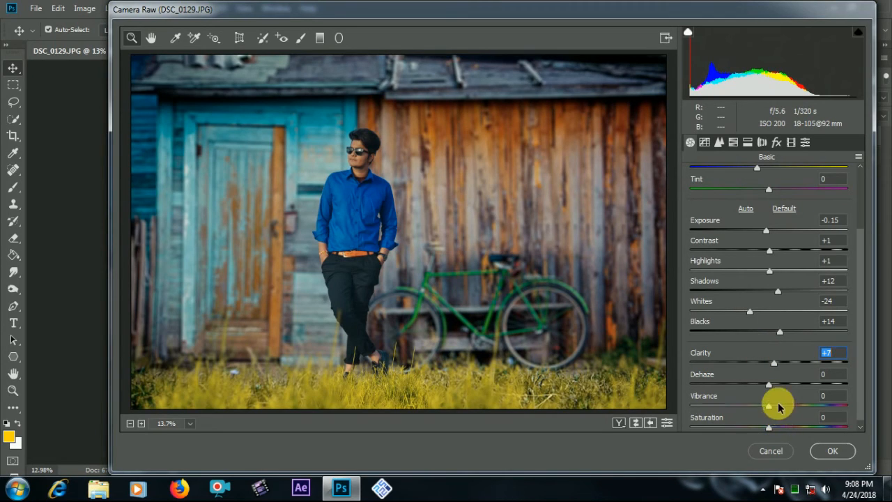
click(862, 424)
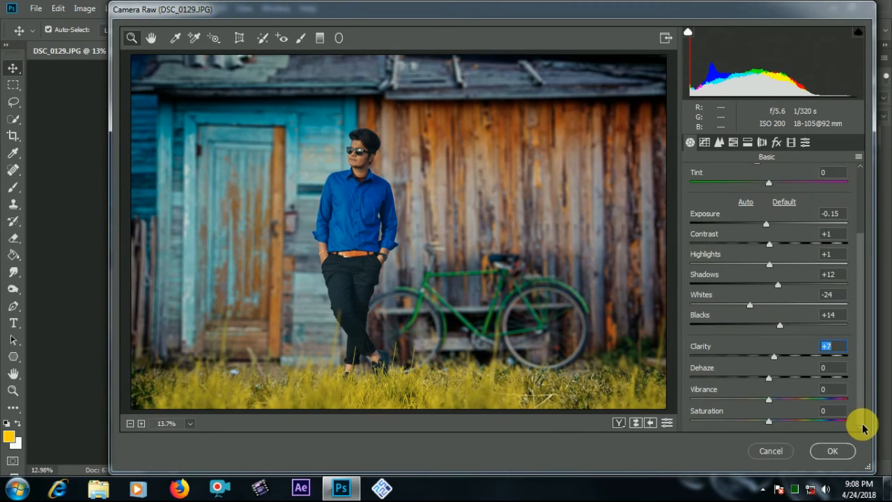
Compare the image before and after grading in the different comparison views, and apply the Camera Raw adjustments
click(637, 424)
click(637, 423)
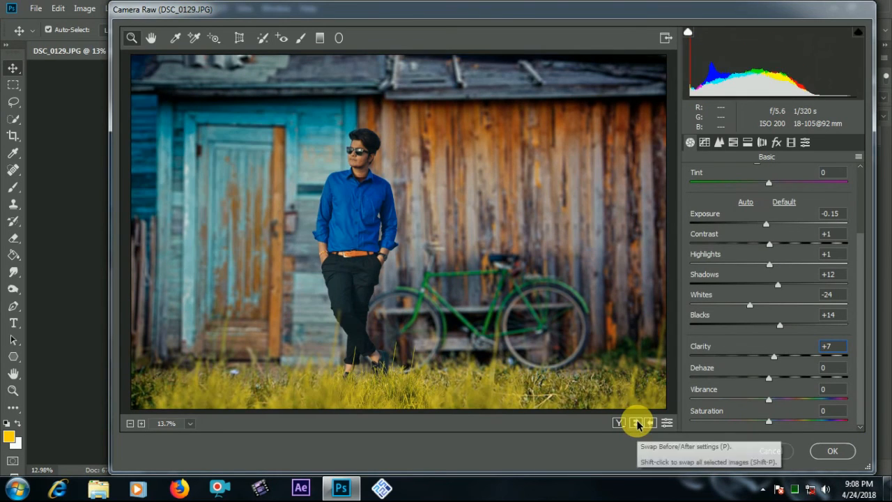
click(619, 423)
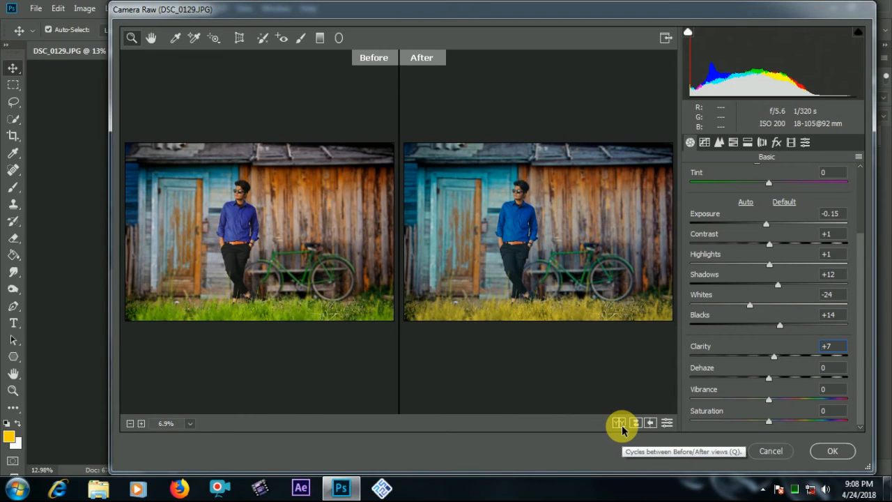
click(620, 424)
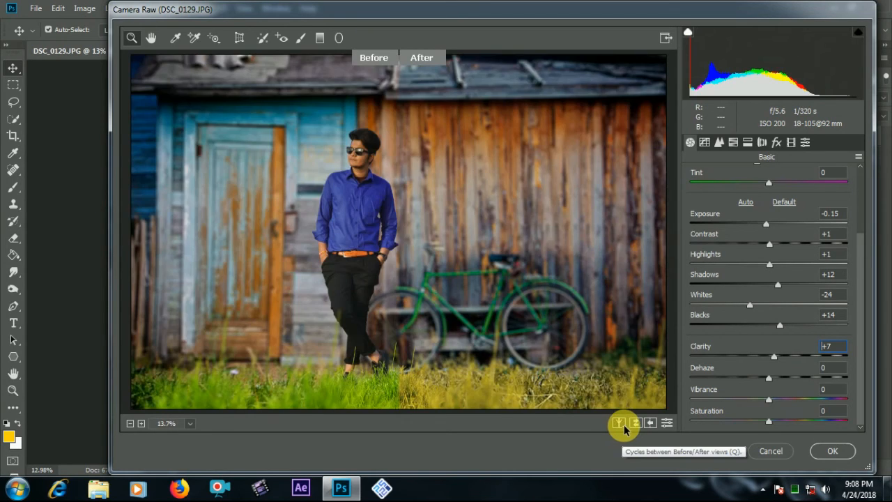
click(622, 423)
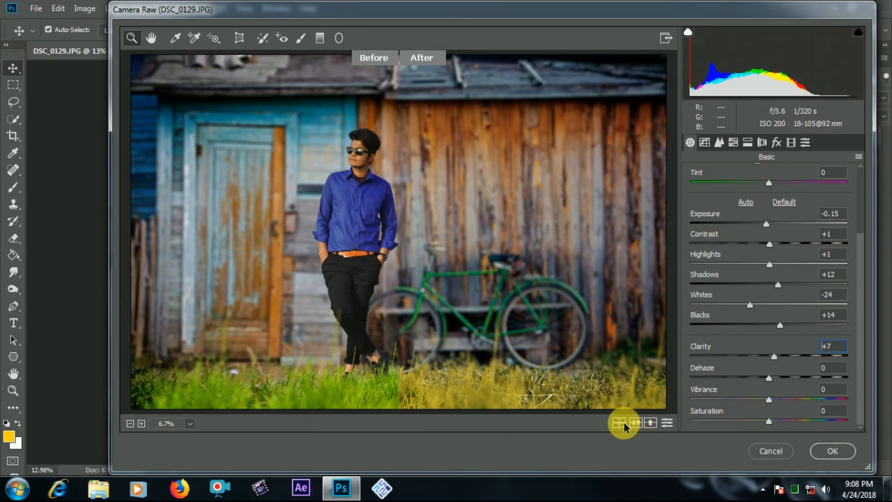
click(619, 423)
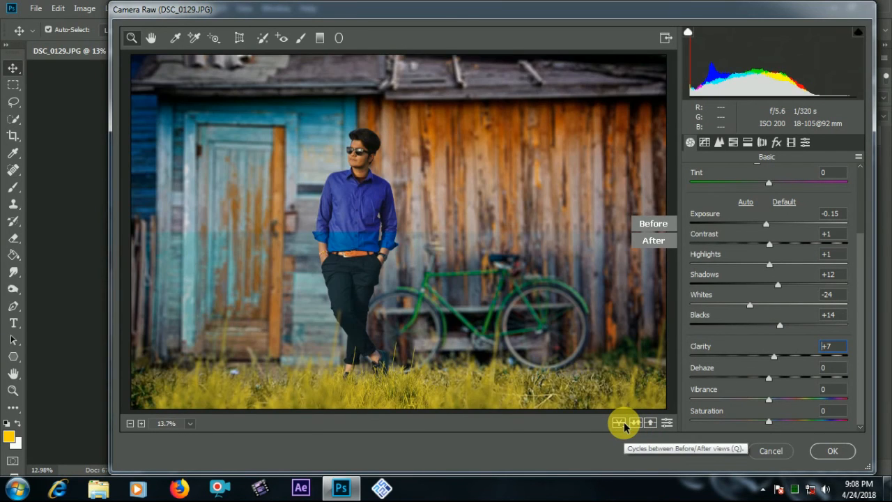
click(621, 424)
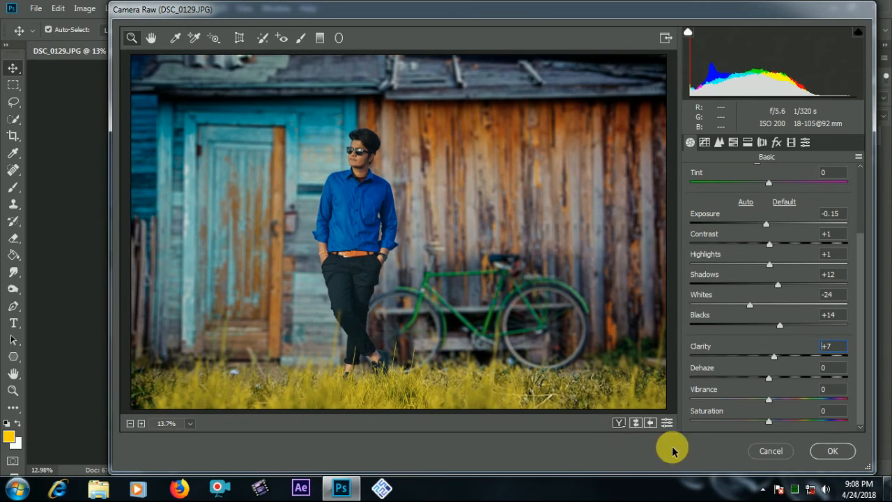
click(829, 453)
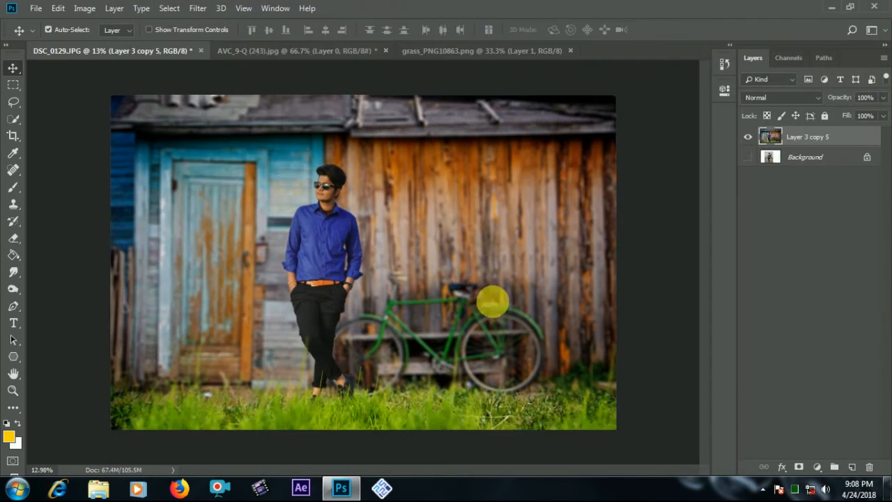
scroll(460, 262, down, 1)
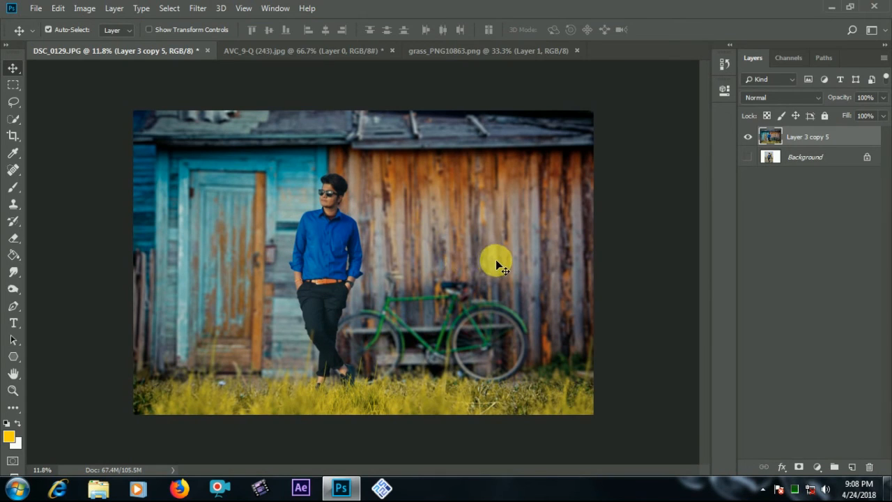
scroll(497, 264, up, 2)
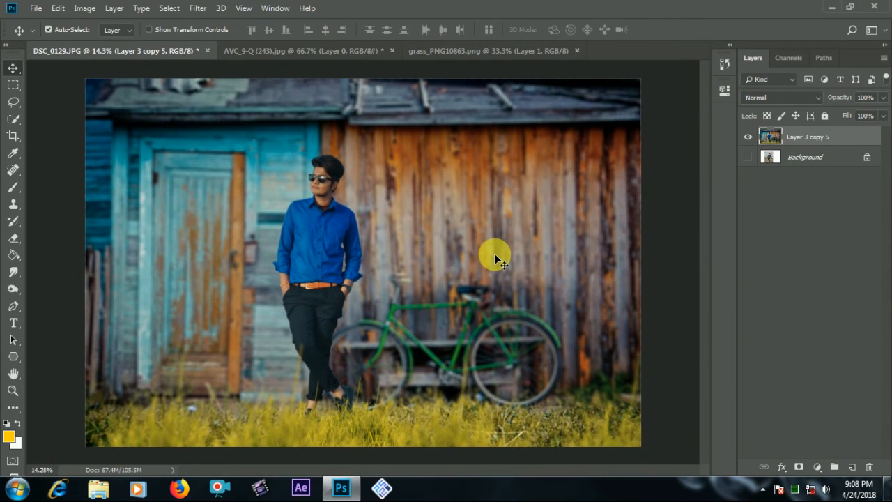
scroll(321, 183, up, 2)
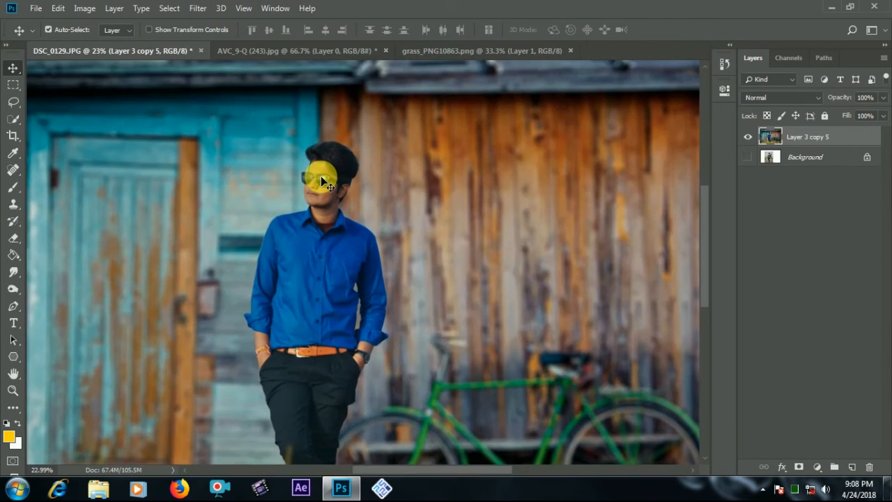
scroll(321, 178, down, 3)
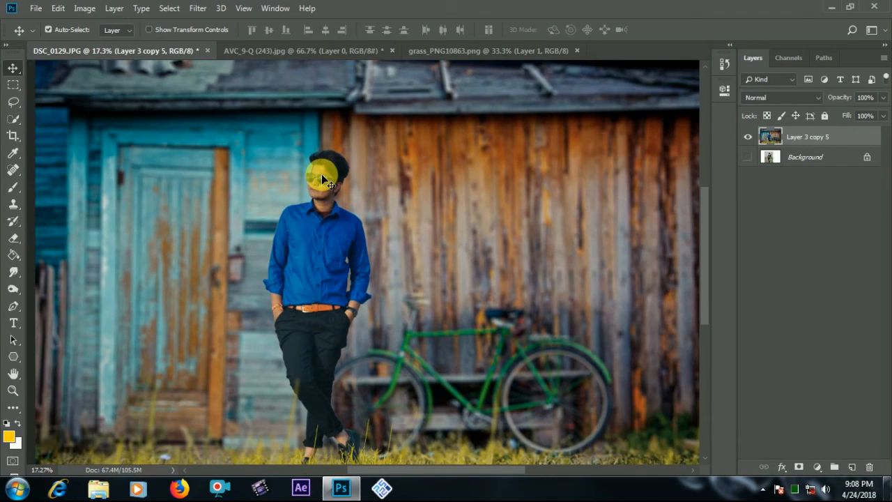
scroll(321, 173, down, 2)
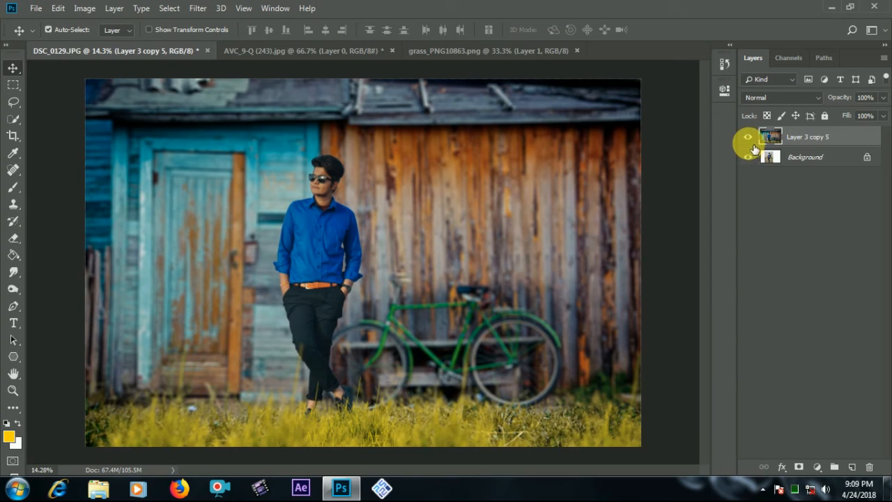
Add a Color Lookup adjustment layer above the graded image with the 3D LUT za-FC_Bluemaroon.CUBE
click(818, 466)
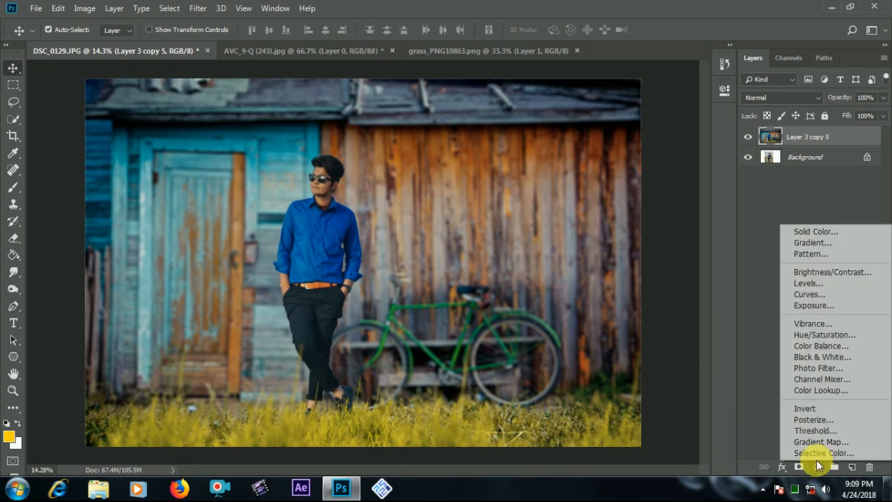
click(823, 391)
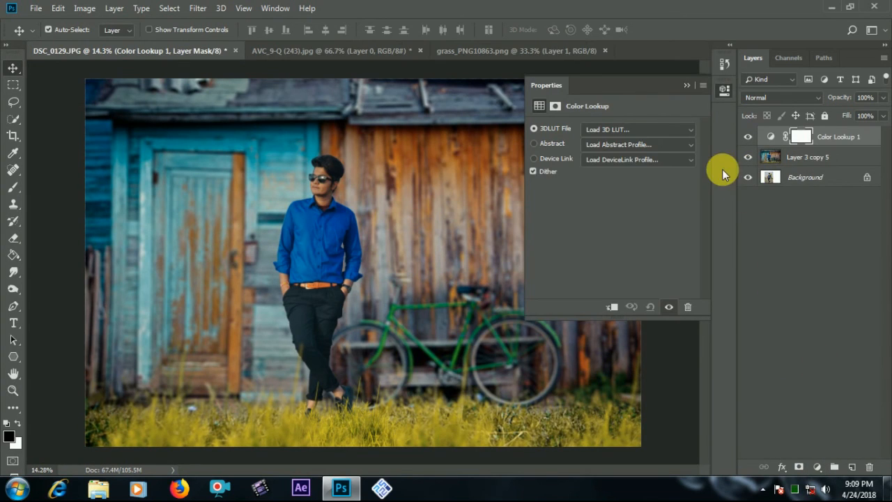
click(634, 128)
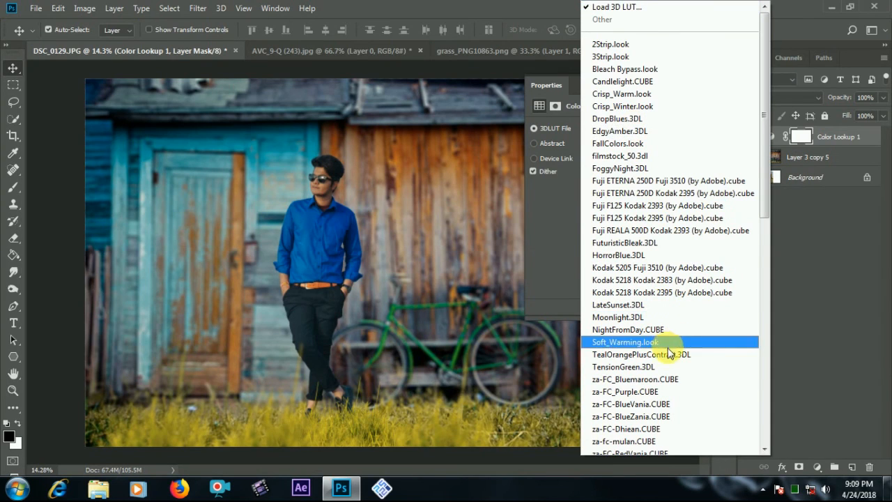
click(663, 378)
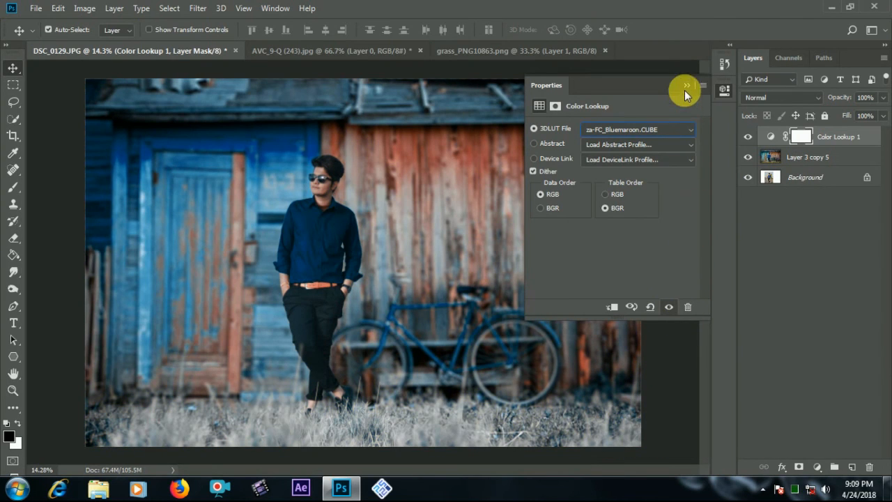
Lower the Color Lookup layer's opacity to 19% and hide the layer to compare the effect
click(686, 85)
drag(835, 102, 695, 87)
click(748, 139)
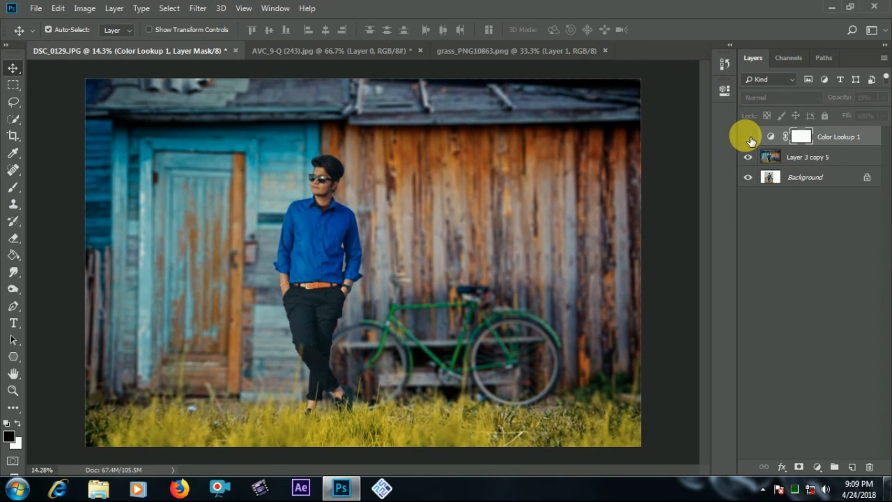
Toggle the Color Lookup layer's visibility repeatedly to compare the image with and without the grade, and leave the layer shown
click(750, 138)
click(750, 139)
click(749, 138)
click(749, 139)
click(749, 139)
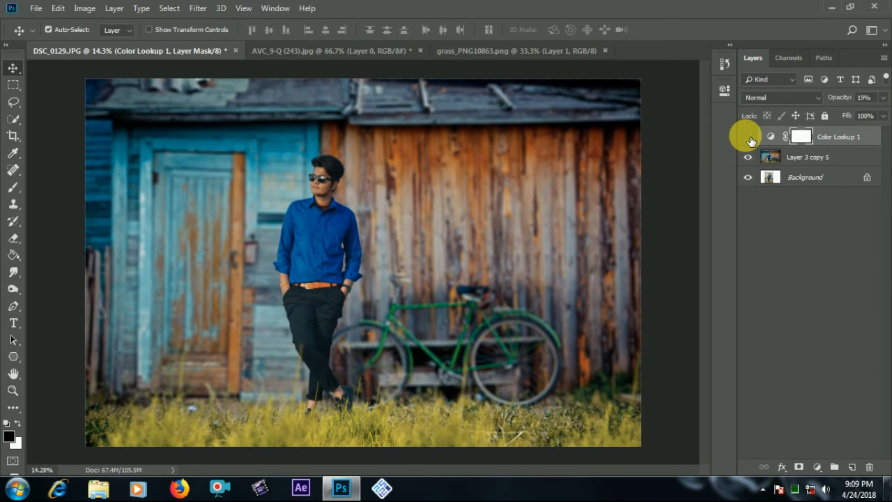
click(750, 138)
click(749, 138)
click(818, 466)
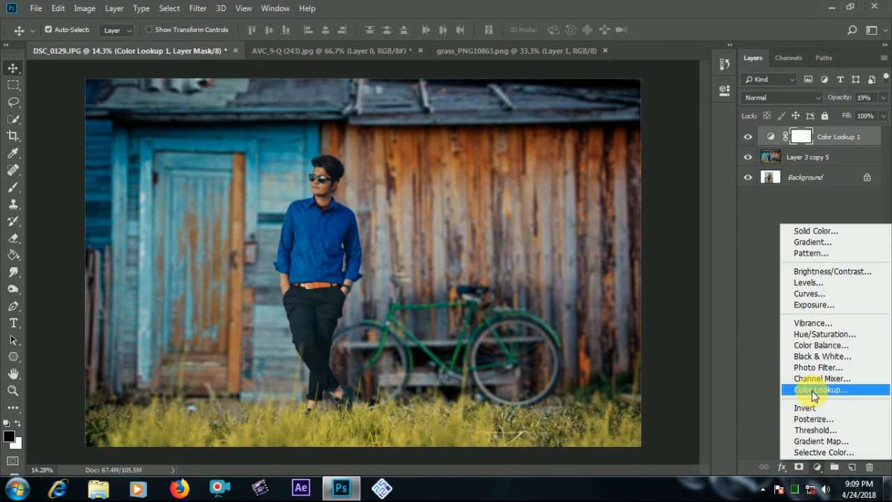
click(779, 205)
click(748, 137)
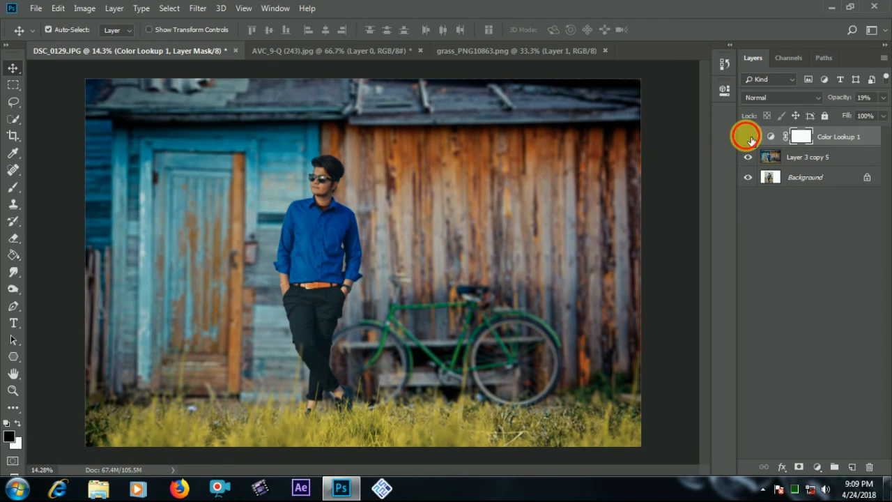
click(749, 138)
click(749, 138)
click(749, 138)
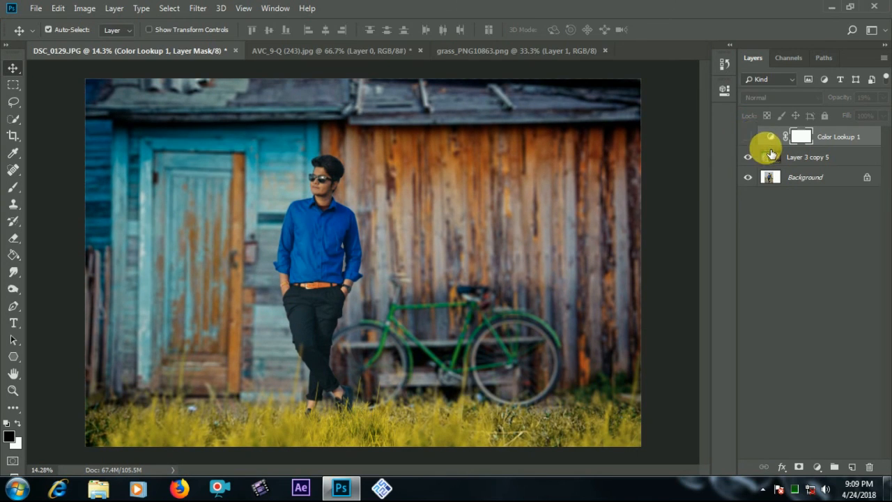
click(749, 137)
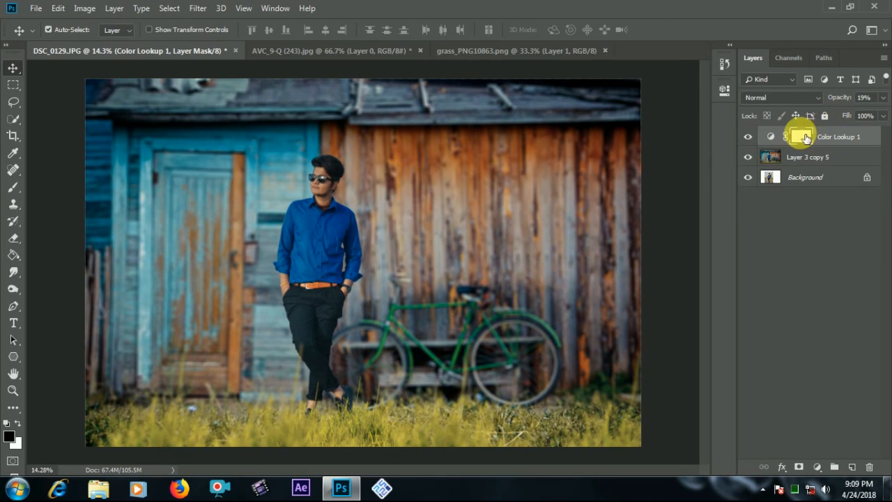
scroll(534, 190, down, 2)
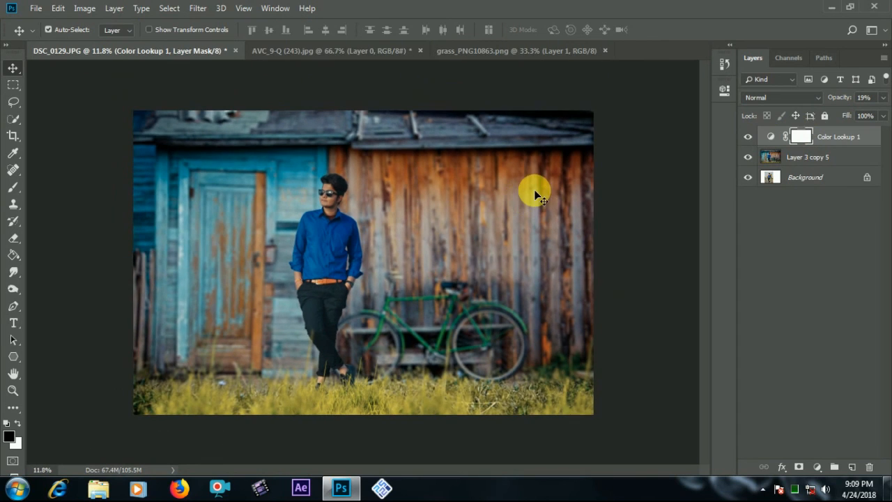
click(750, 138)
click(750, 138)
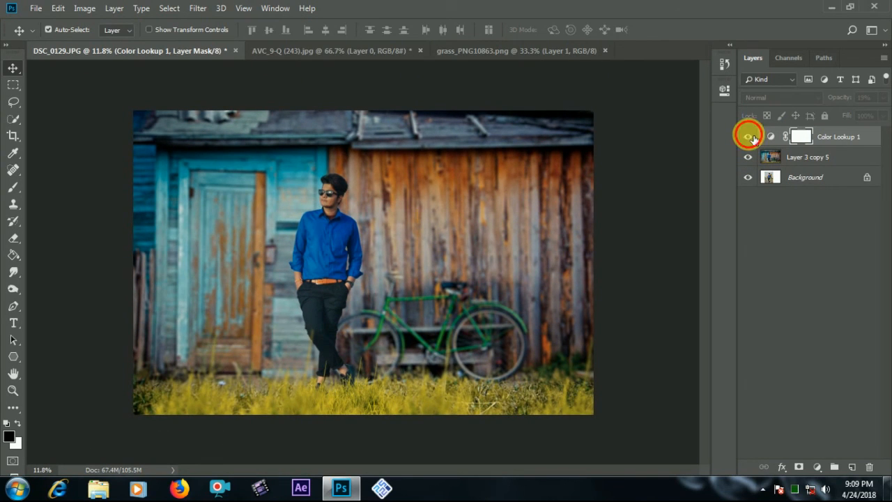
Merge the Color Lookup adjustment layer with Layer 3 copy 5 into a single layer above the background
scroll(629, 199, up, 1)
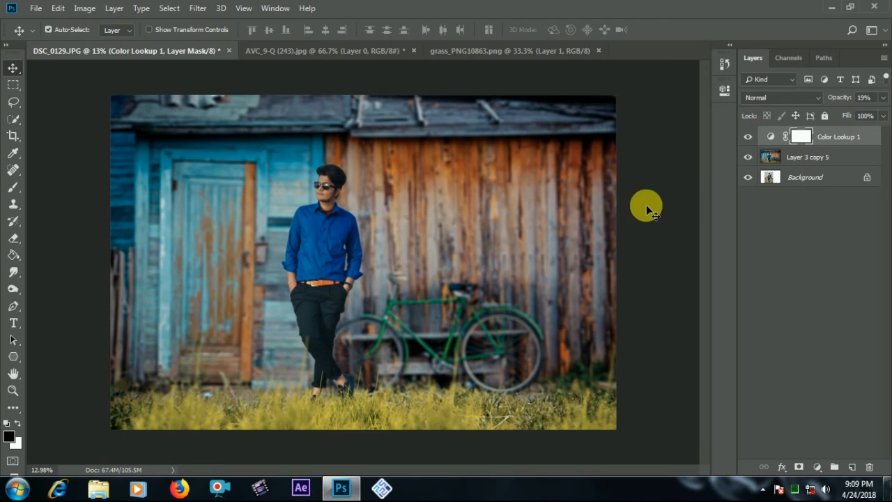
shift+click(815, 159)
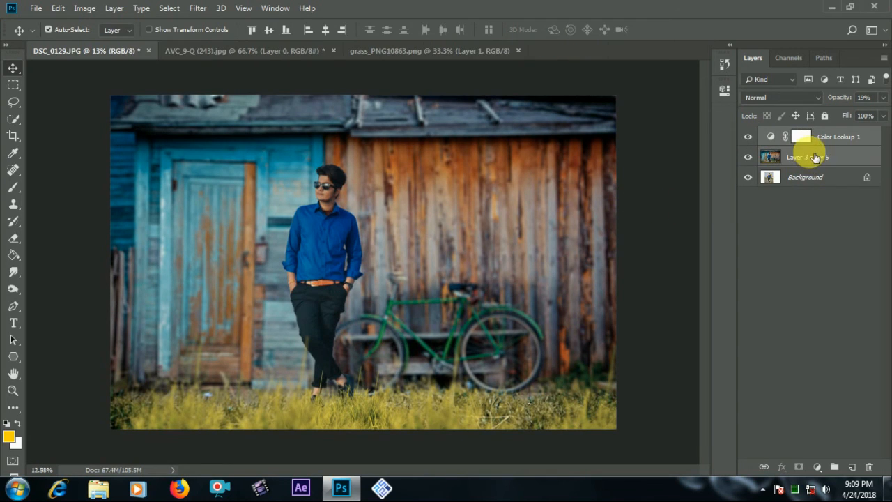
right_click(813, 156)
click(679, 364)
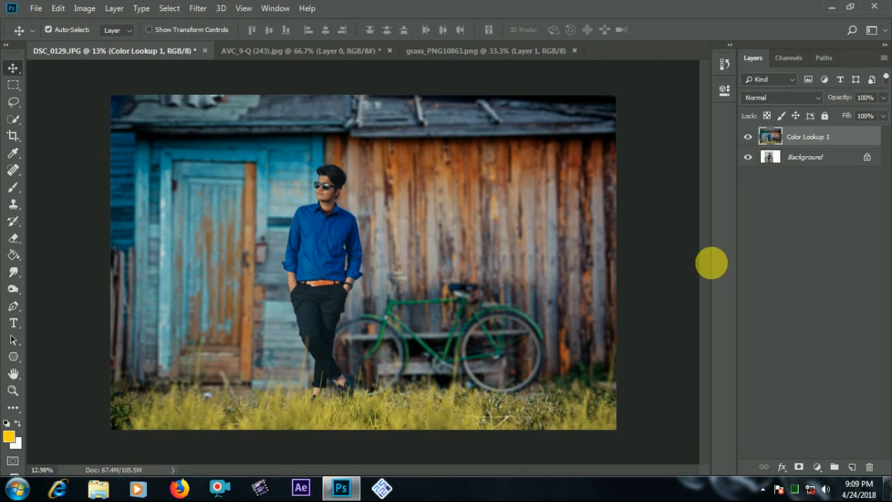
Compare the finished composite with the original photo by hiding and showing the merged layer
click(749, 136)
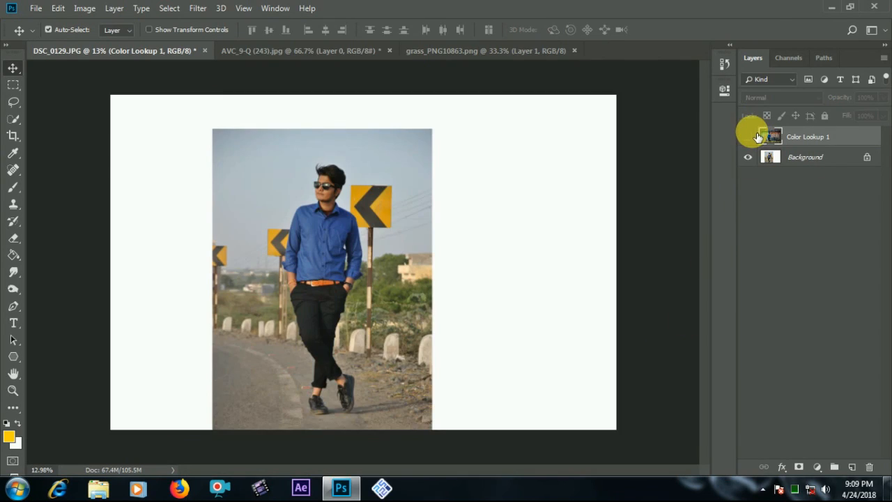
click(750, 137)
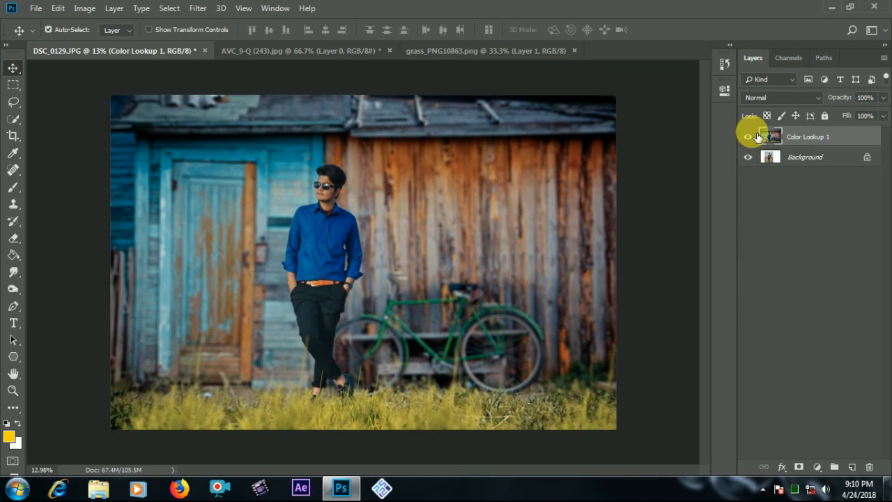
scroll(621, 177, up, 1)
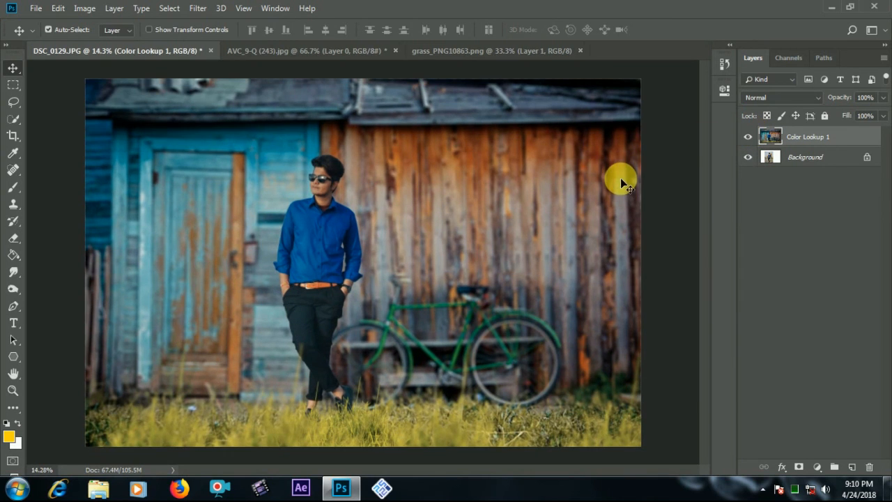
click(756, 138)
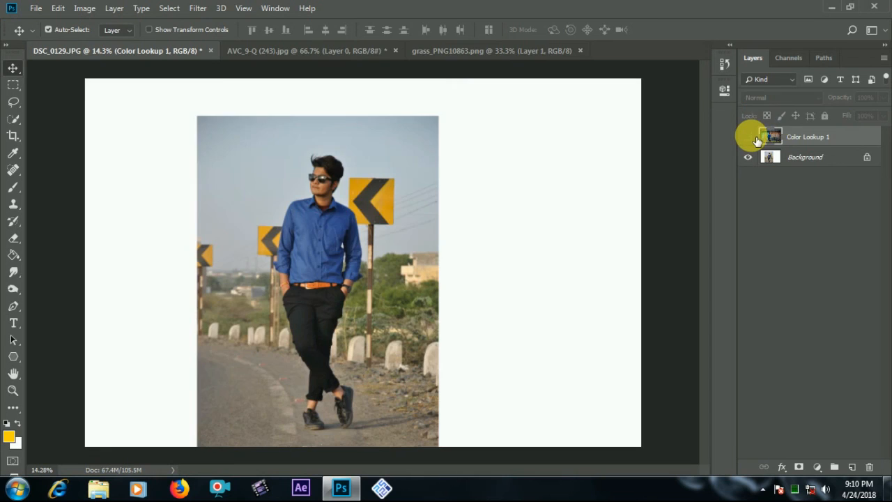
click(755, 139)
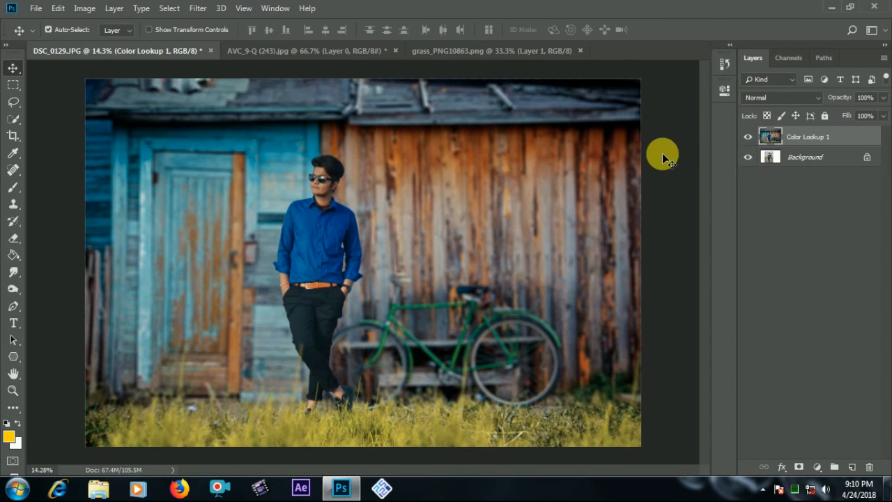